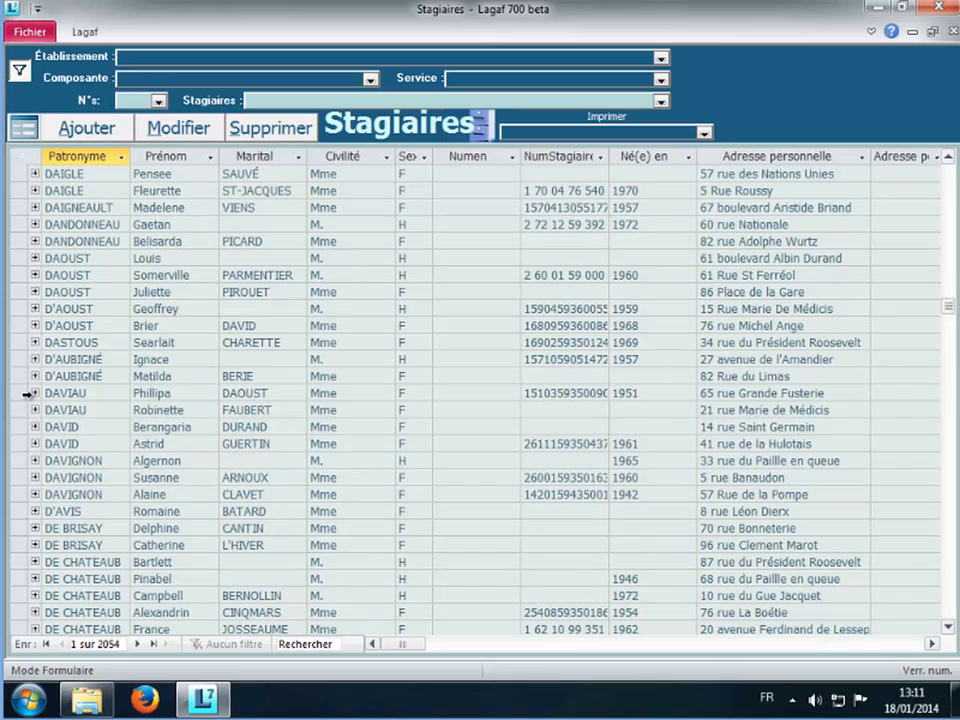
- Expand the training requests under the trainee at record 641 and select the request for "Rédaction lettre de motivation + c,v"
{"action": "left_click", "coordinate": [26, 410]}
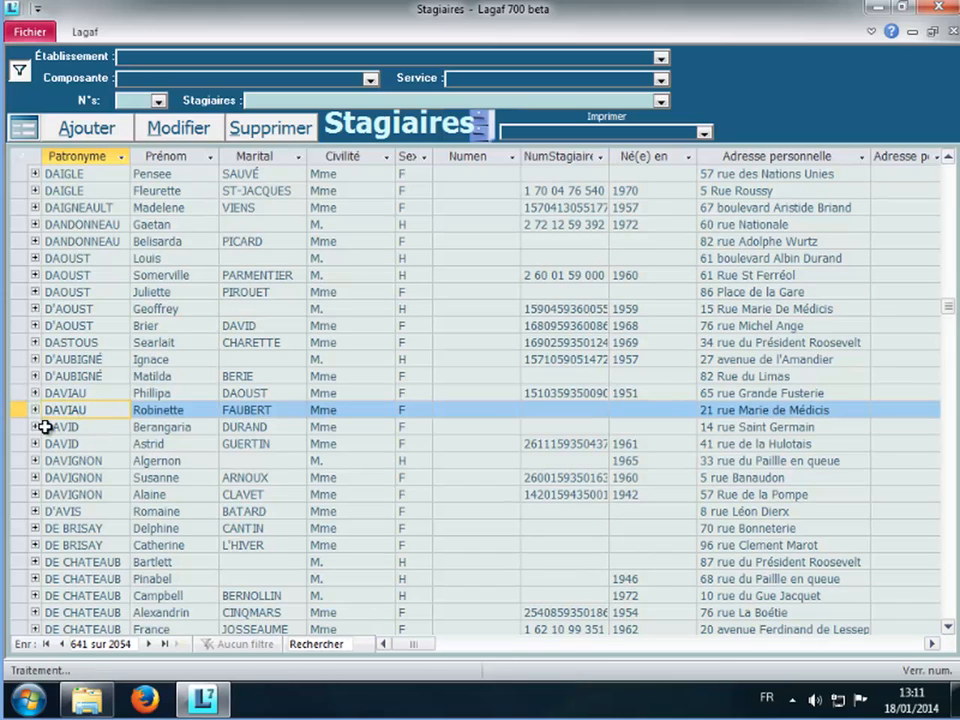
{"action": "left_click", "coordinate": [36, 410]}
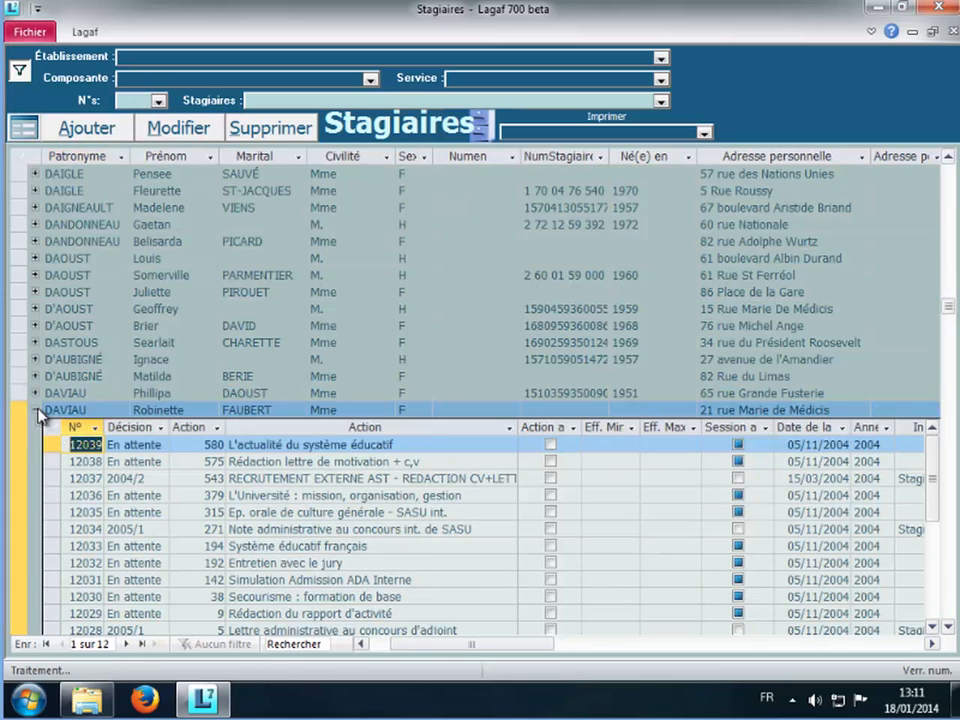
{"action": "left_click", "coordinate": [248, 461]}
{"action": "left_click", "coordinate": [148, 410]}
{"action": "scroll", "coordinate": [141, 300], "scroll_direction": "down", "scroll_amount": 2}
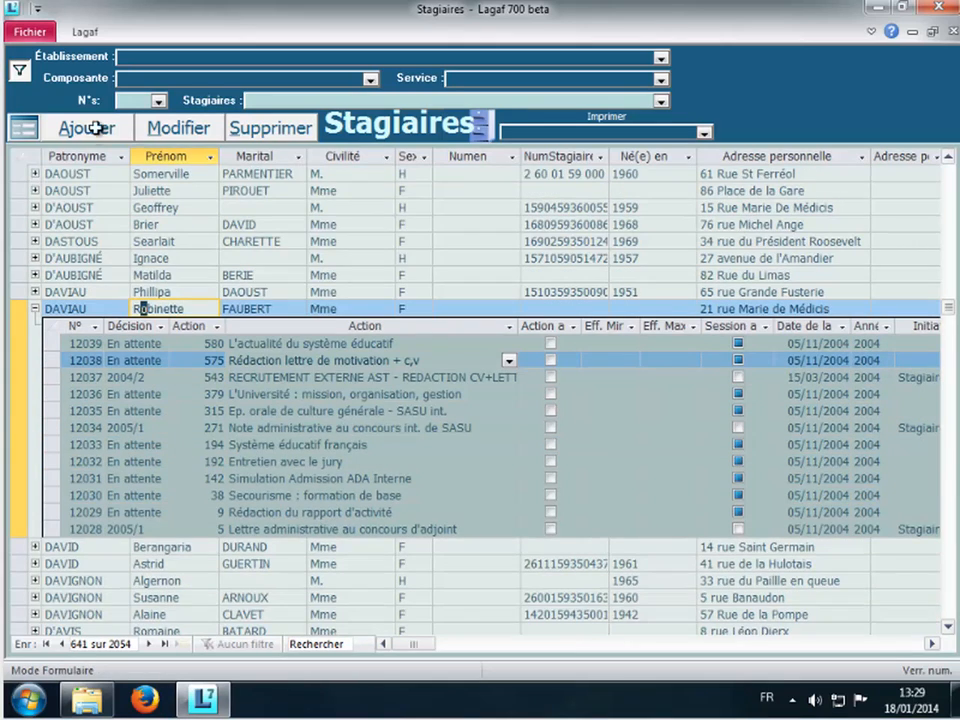
- Close the trainee form back to the main menu and open the management view of registrations by trainee (Inscriptions par Stagiaire)
{"action": "left_click", "coordinate": [84, 33]}
{"action": "left_click", "coordinate": [17, 75]}
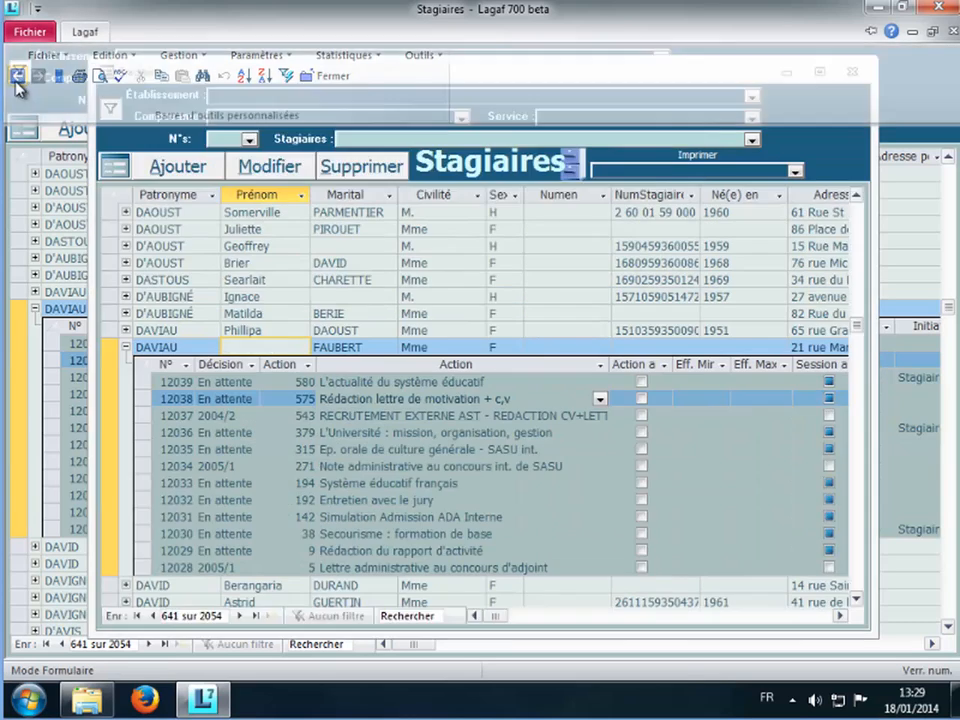
{"action": "left_click", "coordinate": [104, 35]}
{"action": "left_click", "coordinate": [114, 56]}
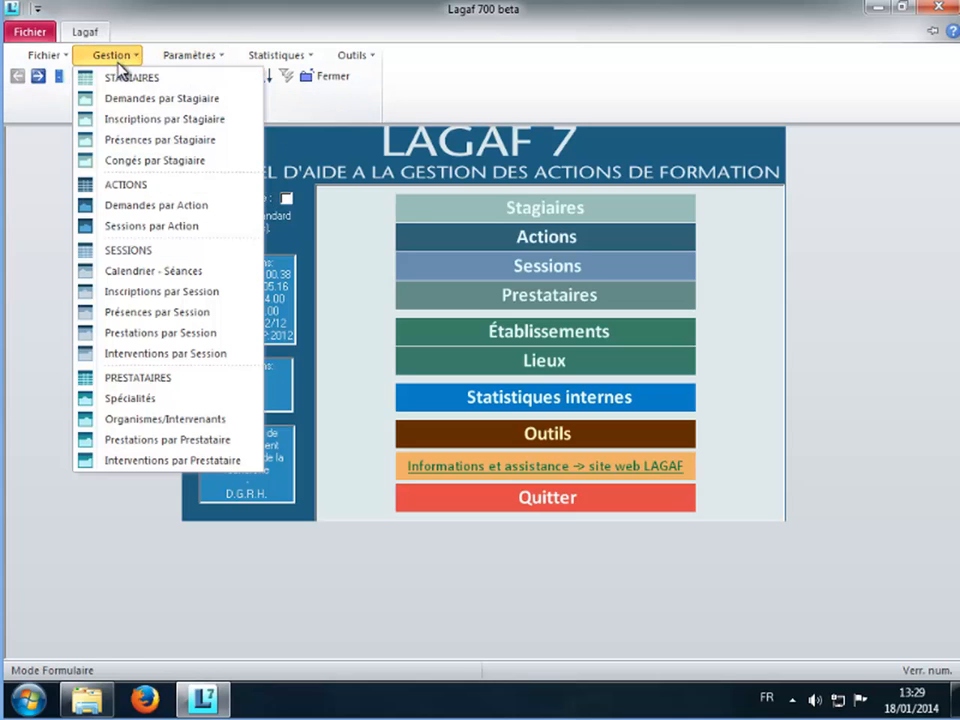
{"action": "left_click", "coordinate": [130, 119]}
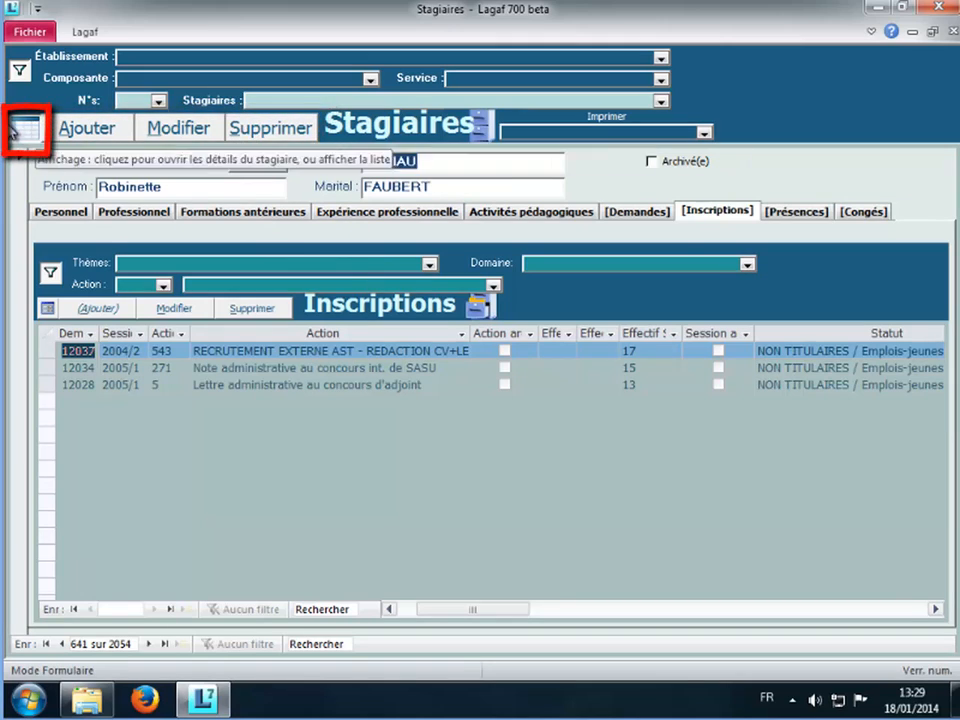
- Switch the Stagiaires form between list and detail display, finishing in the list of trainees
{"action": "left_click", "coordinate": [28, 134]}
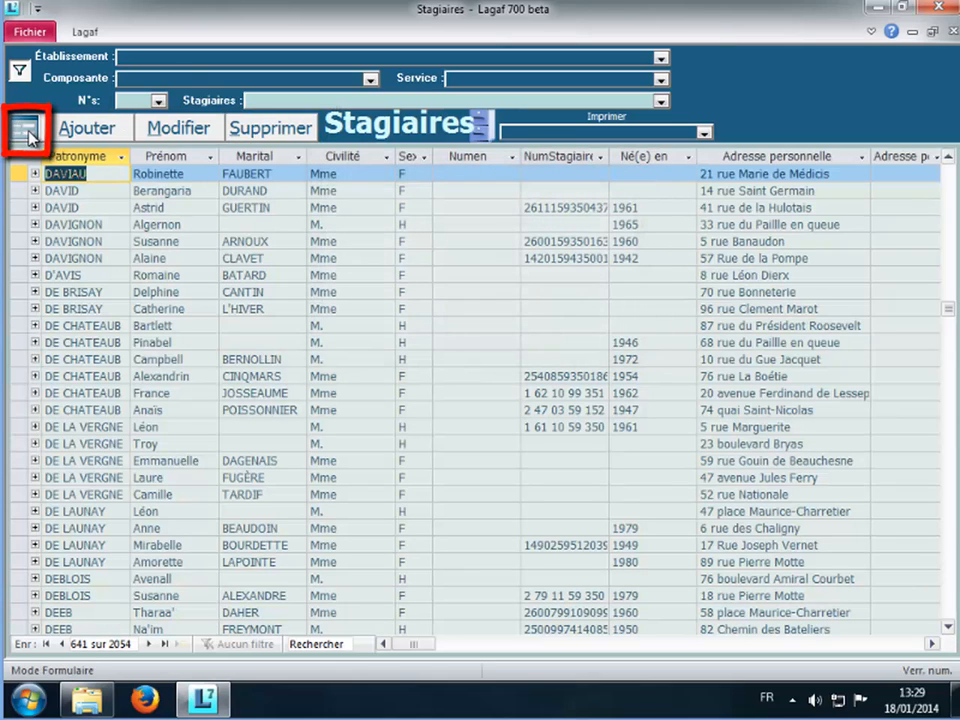
{"action": "left_click", "coordinate": [28, 134]}
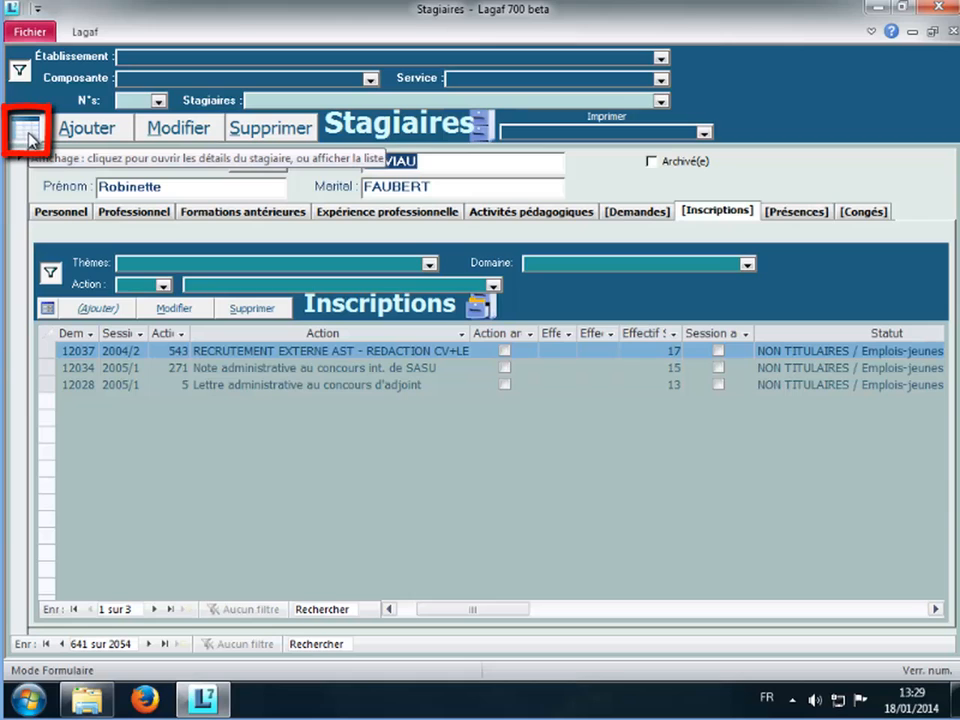
{"action": "left_click", "coordinate": [28, 134]}
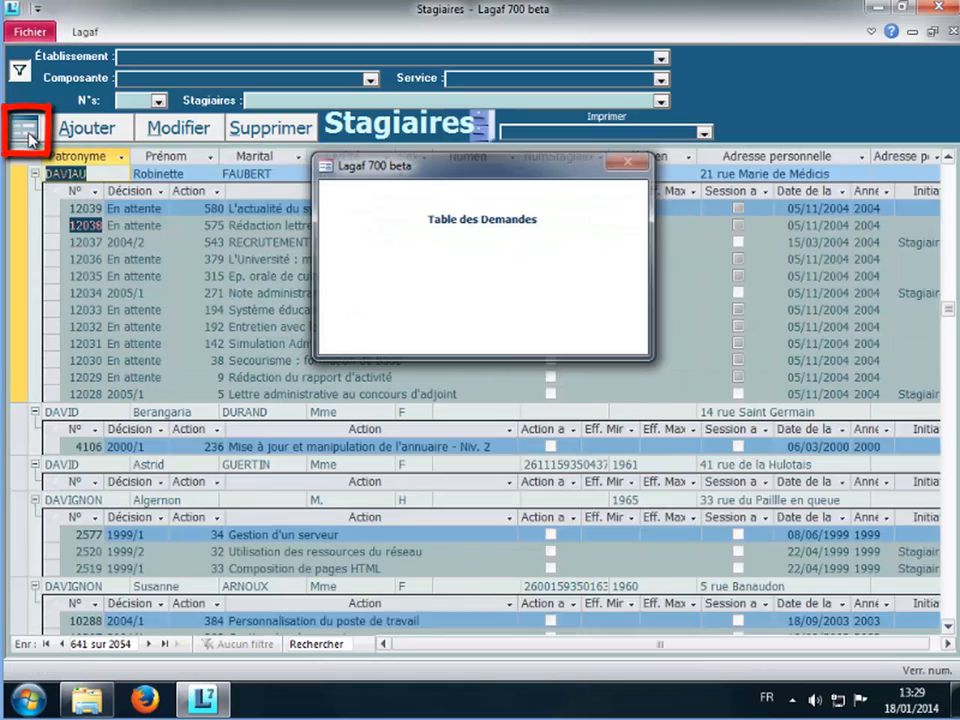
{"action": "scroll", "coordinate": [124, 216], "scroll_direction": "up", "scroll_amount": 3}
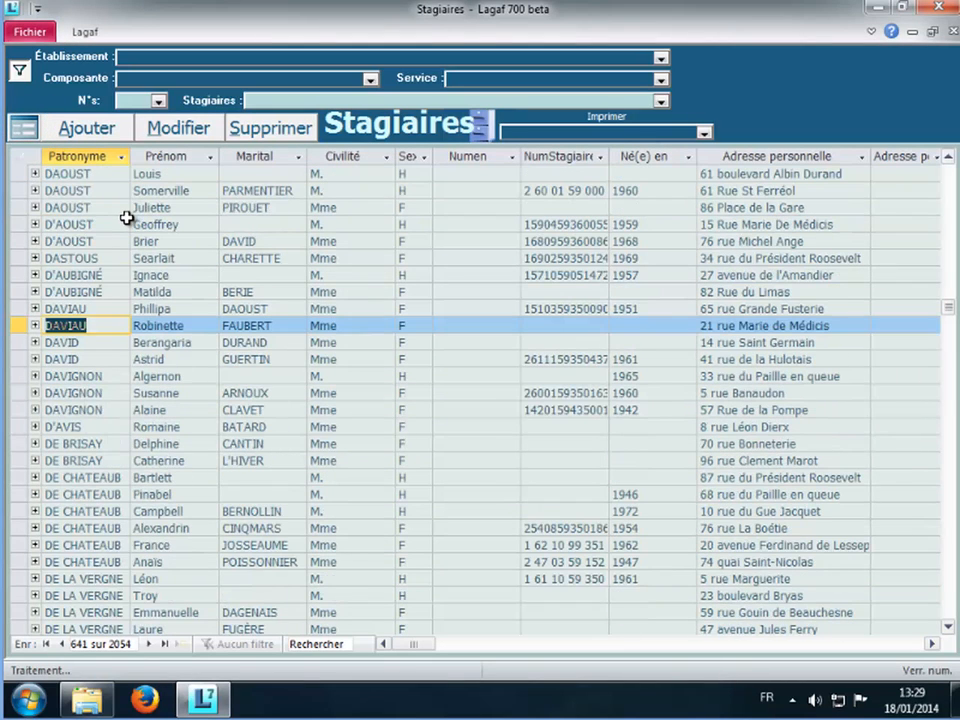
- Find a trainee in the Stagiaires selector with the prefix "tu", pick the matching person and return to the list display
{"action": "left_click", "coordinate": [659, 104]}
{"action": "type", "text": "tu"}
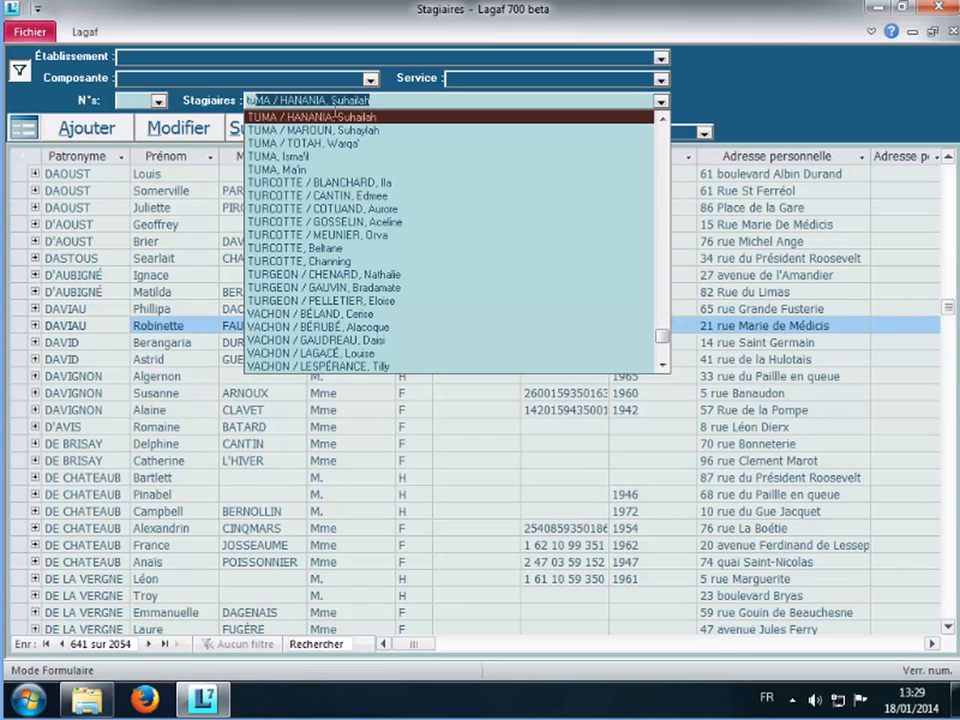
{"action": "left_click", "coordinate": [290, 287]}
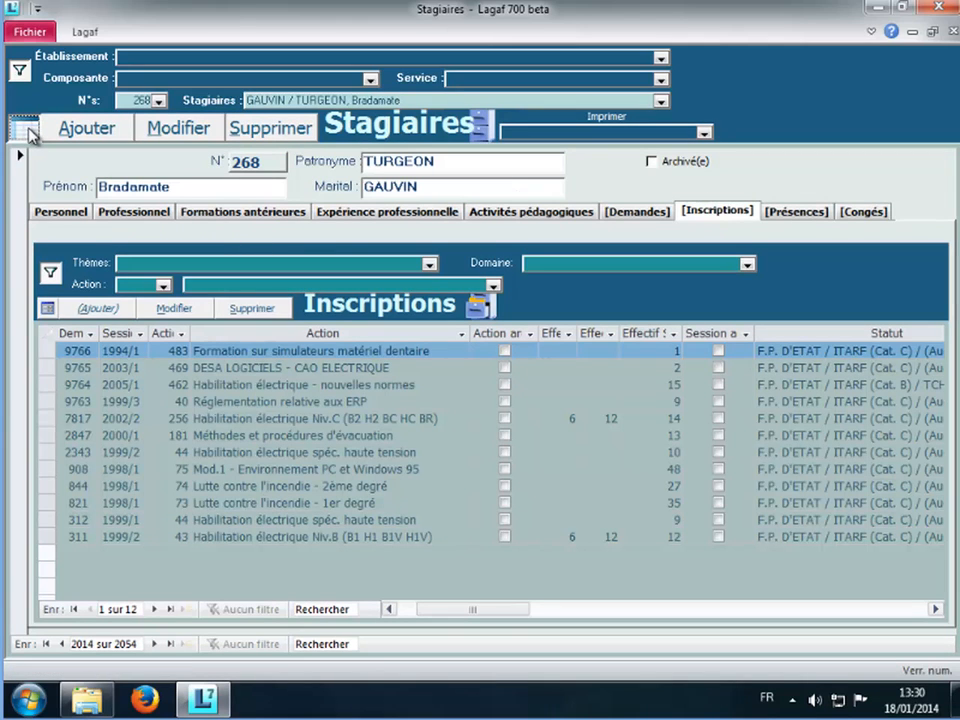
{"action": "left_click", "coordinate": [26, 130]}
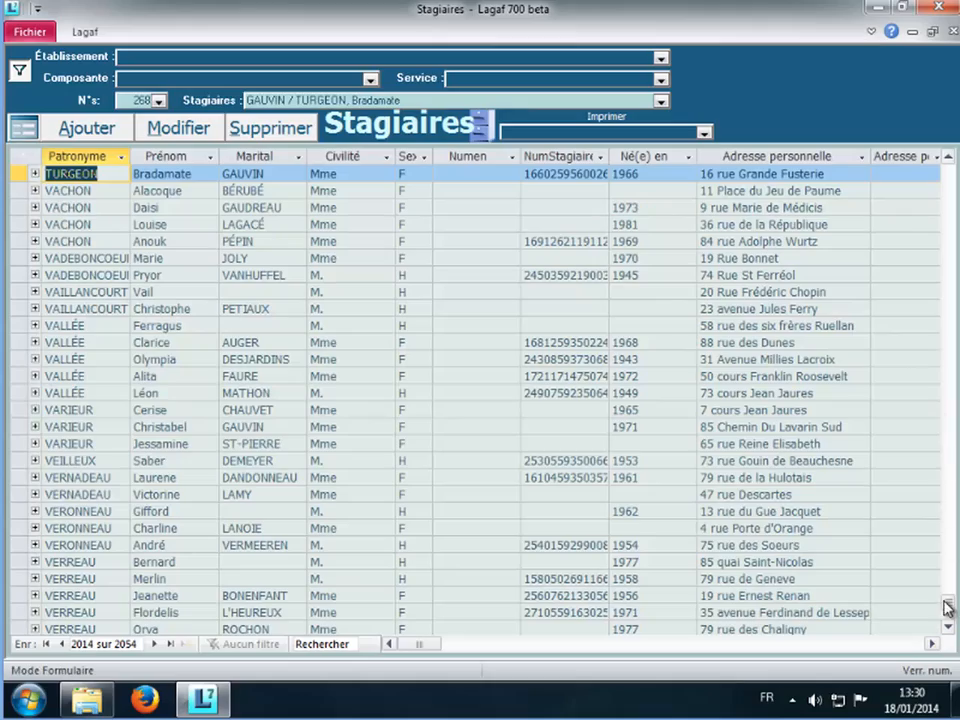
- Open the details of the trainee at record 641 and display the full form of the first registration, action 543
{"action": "left_click_drag", "start_coordinate": [950, 610], "coordinate": [952, 310]}
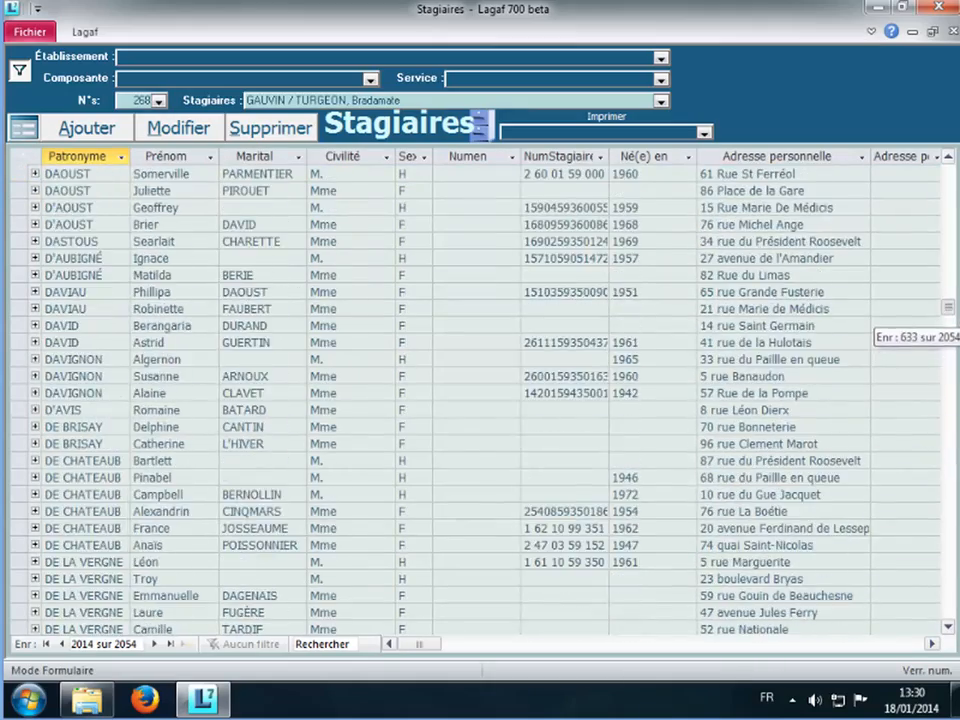
{"action": "double_click", "coordinate": [80, 308]}
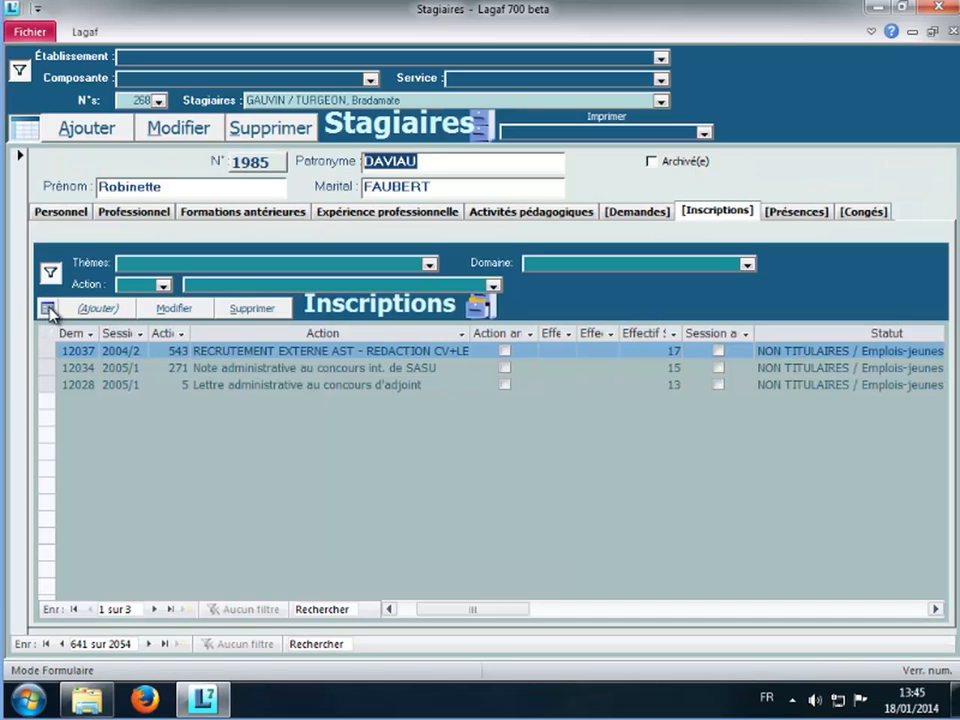
{"action": "left_click", "coordinate": [47, 307]}
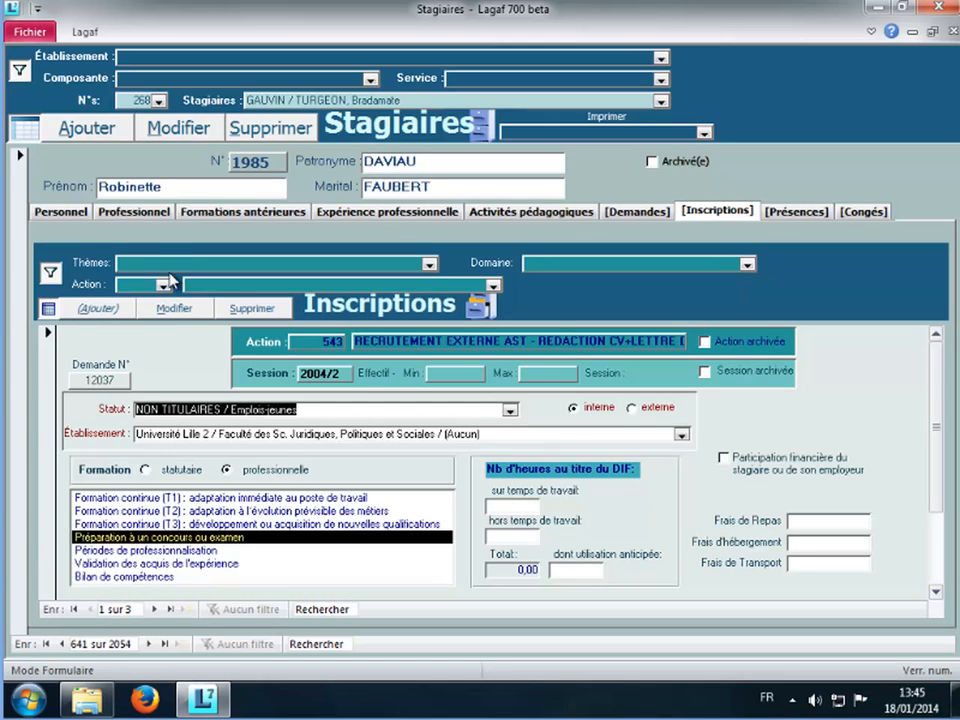
- Return to the trainee list and open the record 641 trainee's details from the Etablissement column
{"action": "left_click", "coordinate": [24, 126]}
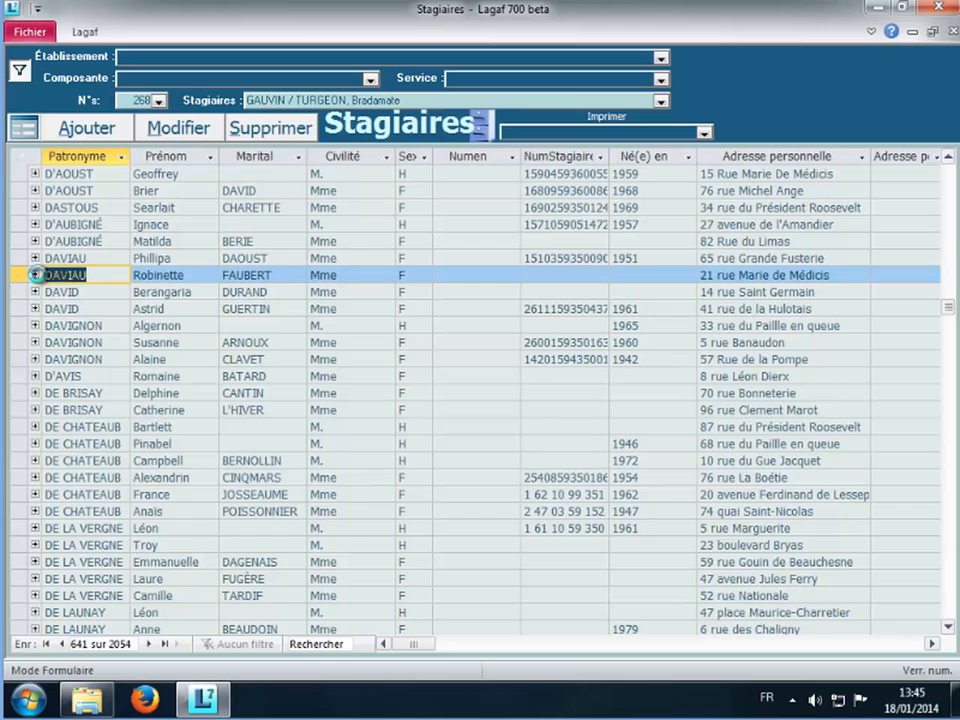
{"action": "left_click", "coordinate": [34, 333]}
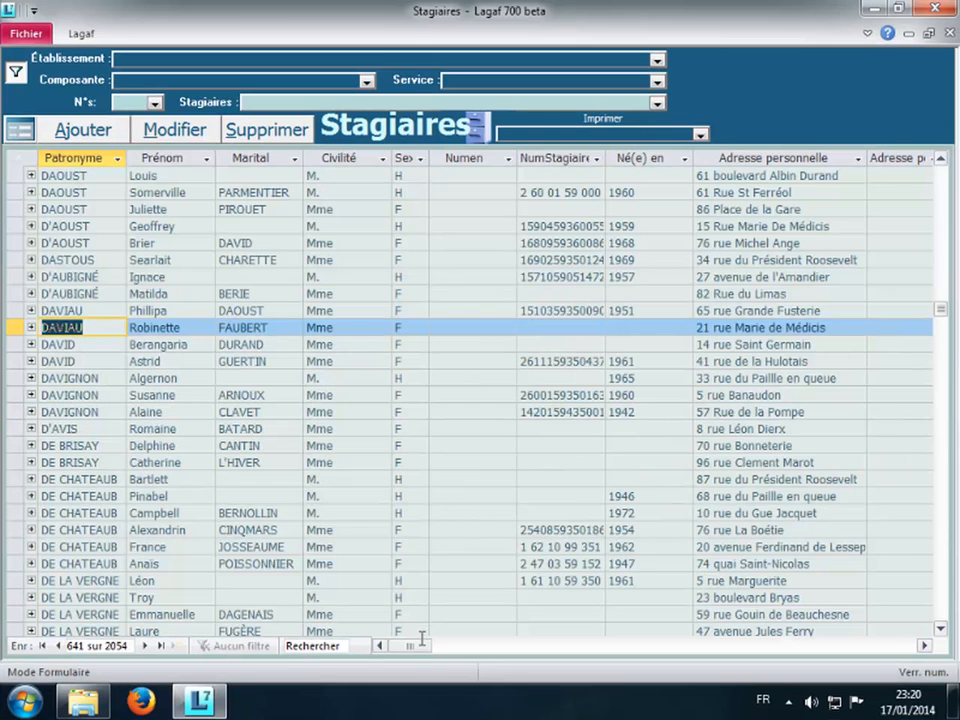
{"action": "left_click_drag", "start_coordinate": [418, 645], "coordinate": [540, 617]}
{"action": "left_click", "coordinate": [657, 330]}
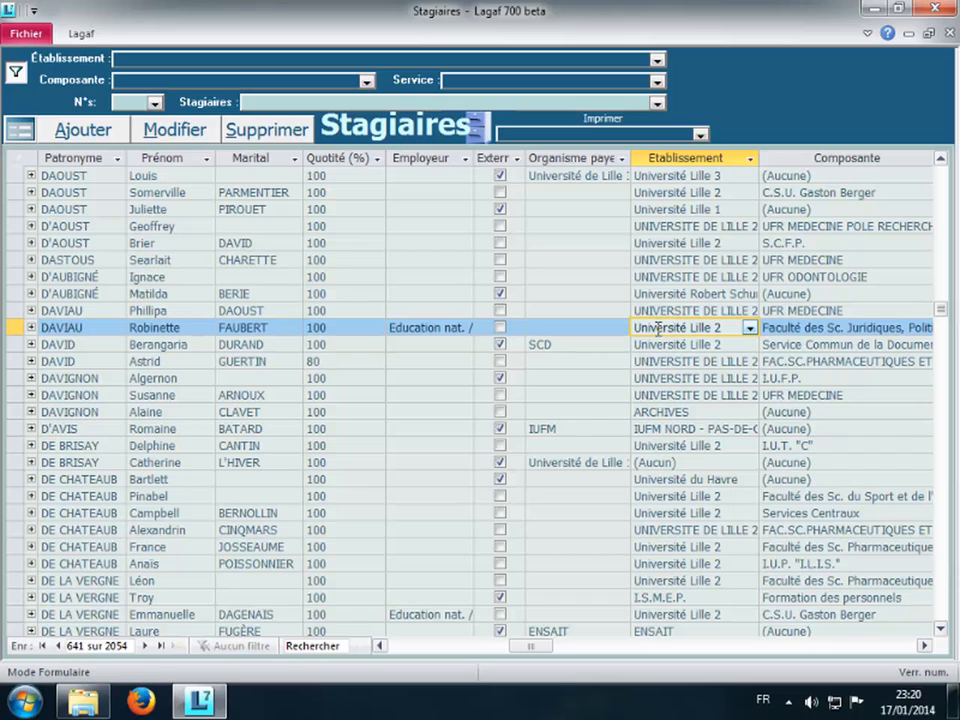
{"action": "double_click", "coordinate": [659, 328]}
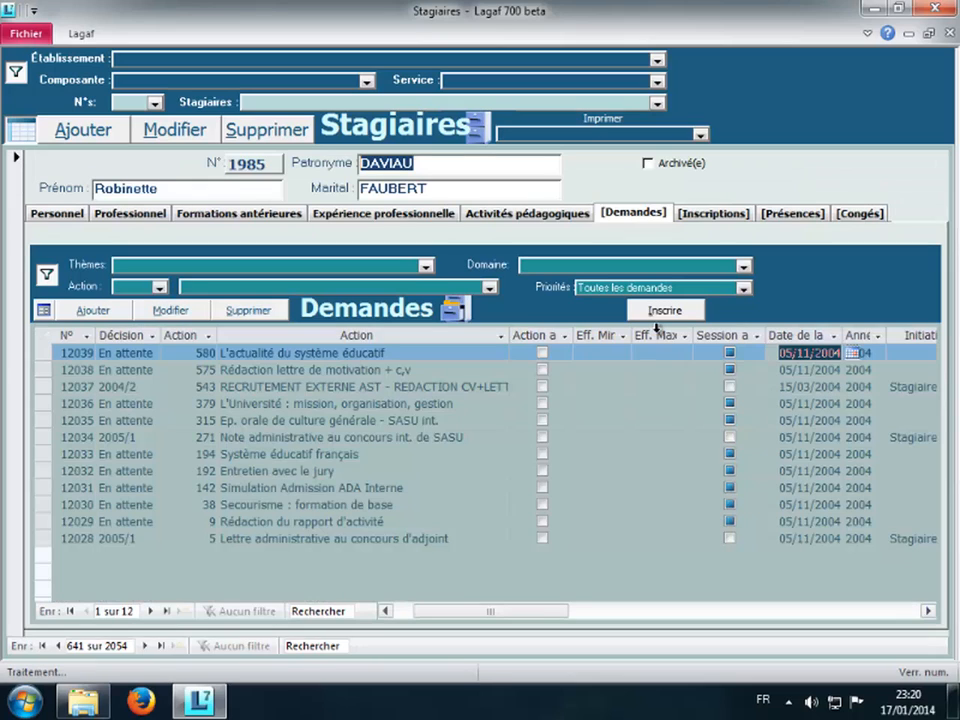
- Open the Université Lille 2 establishment record from the trainee's professional information and return to the trainee form
{"action": "left_click", "coordinate": [148, 222]}
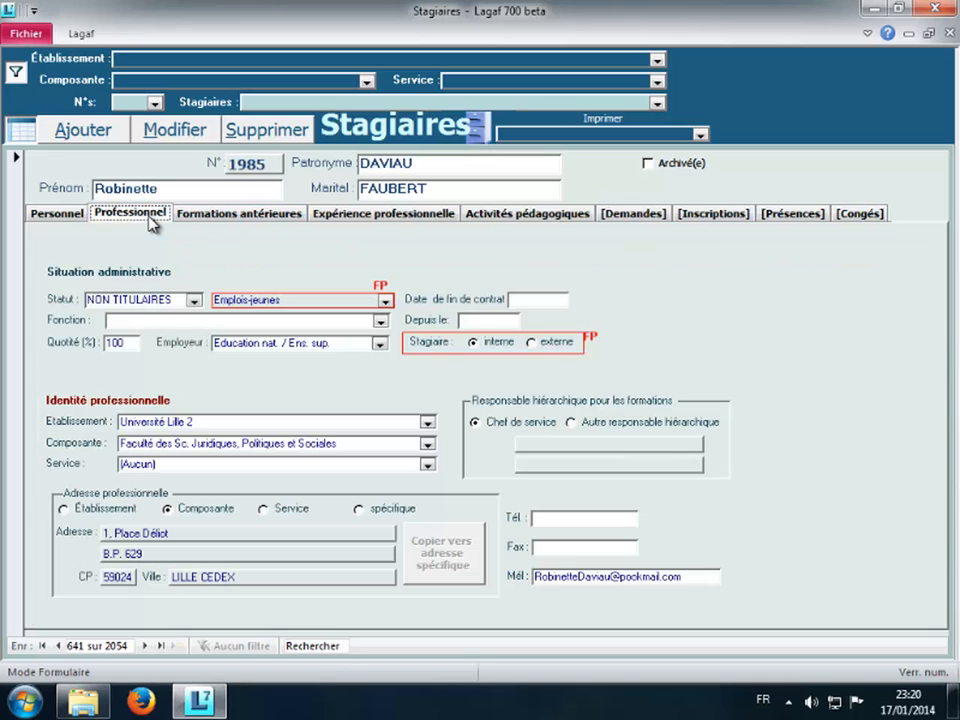
{"action": "double_click", "coordinate": [172, 421]}
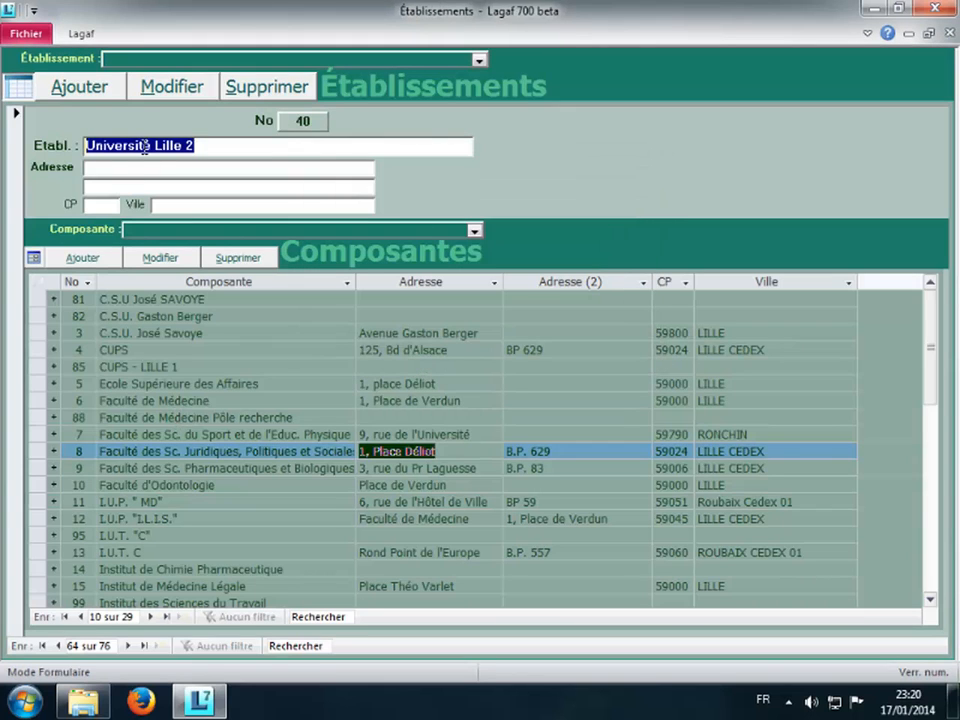
{"action": "left_click", "coordinate": [182, 147]}
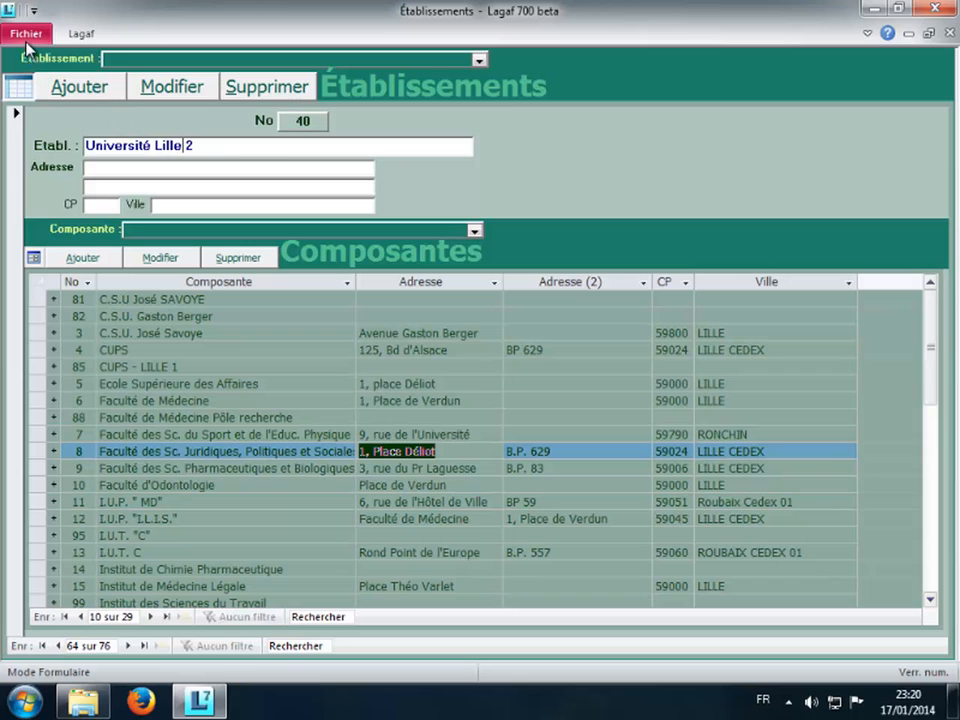
{"action": "left_click", "coordinate": [60, 30]}
{"action": "left_click", "coordinate": [14, 77]}
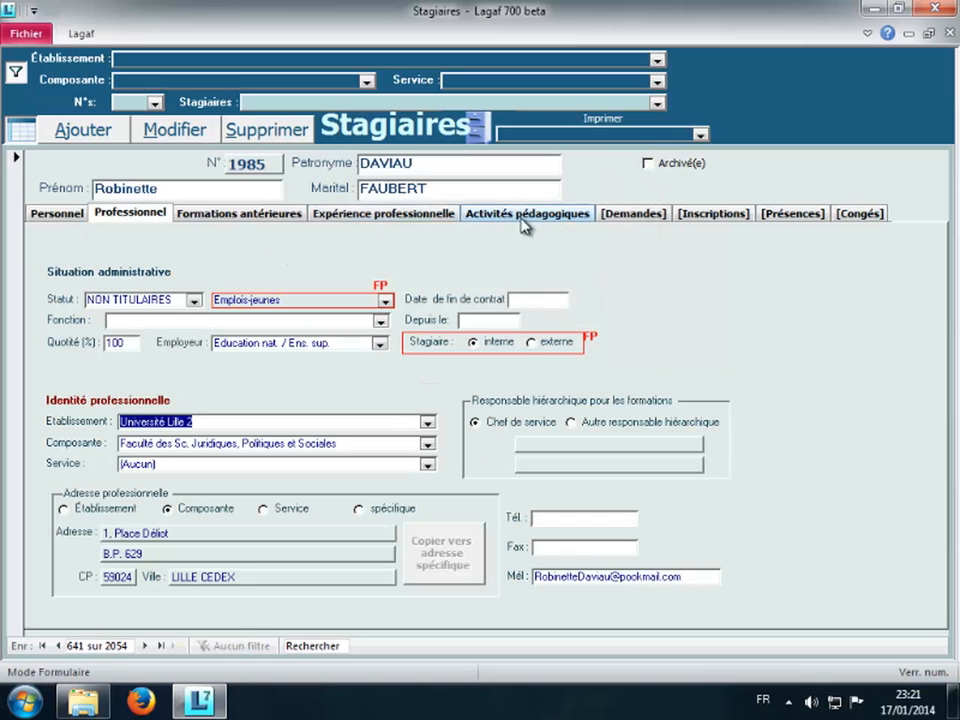
- Show the trainee's requests and open the training action "RECRUTEMENT EXTERNE AST - REDACTION CV+LETTRE DE MOTIVATION" from its request
{"action": "left_click", "coordinate": [633, 214]}
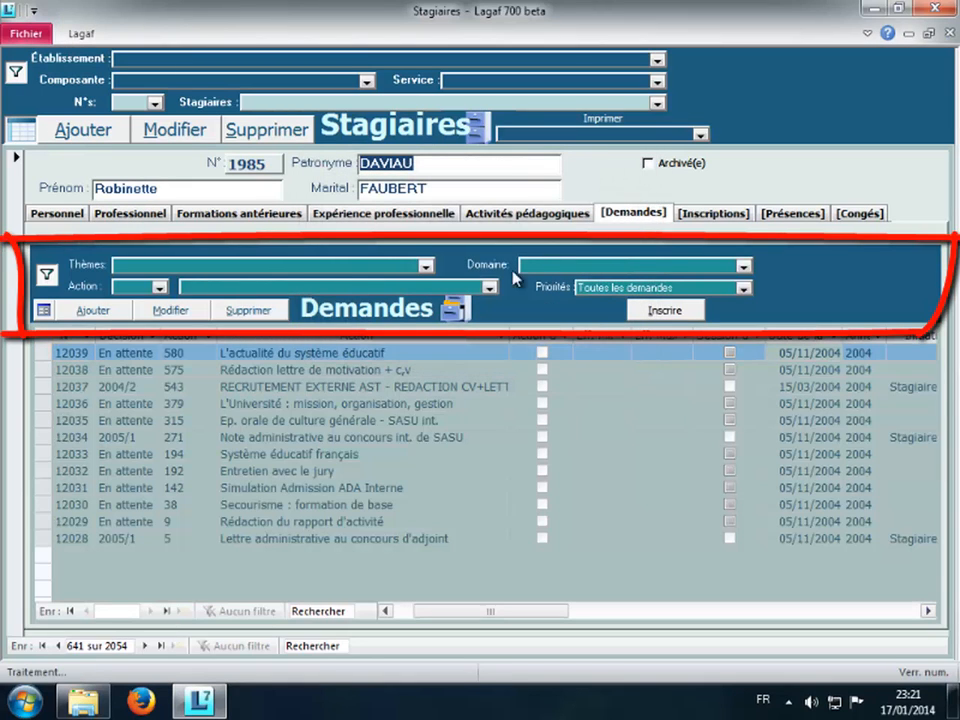
{"action": "left_click", "coordinate": [298, 387]}
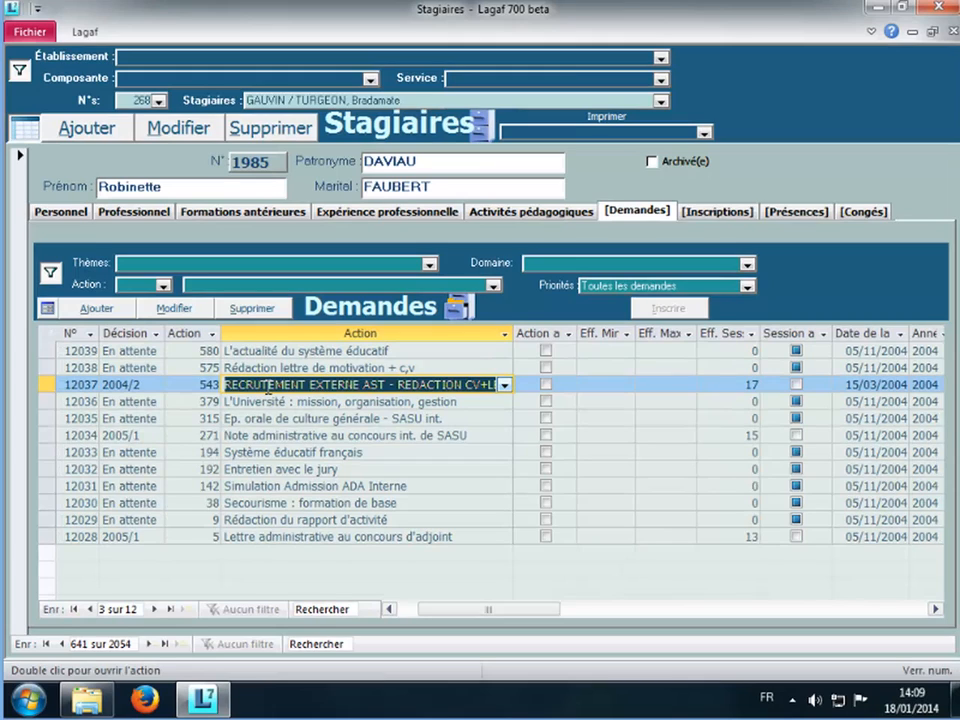
{"action": "left_click", "coordinate": [268, 386]}
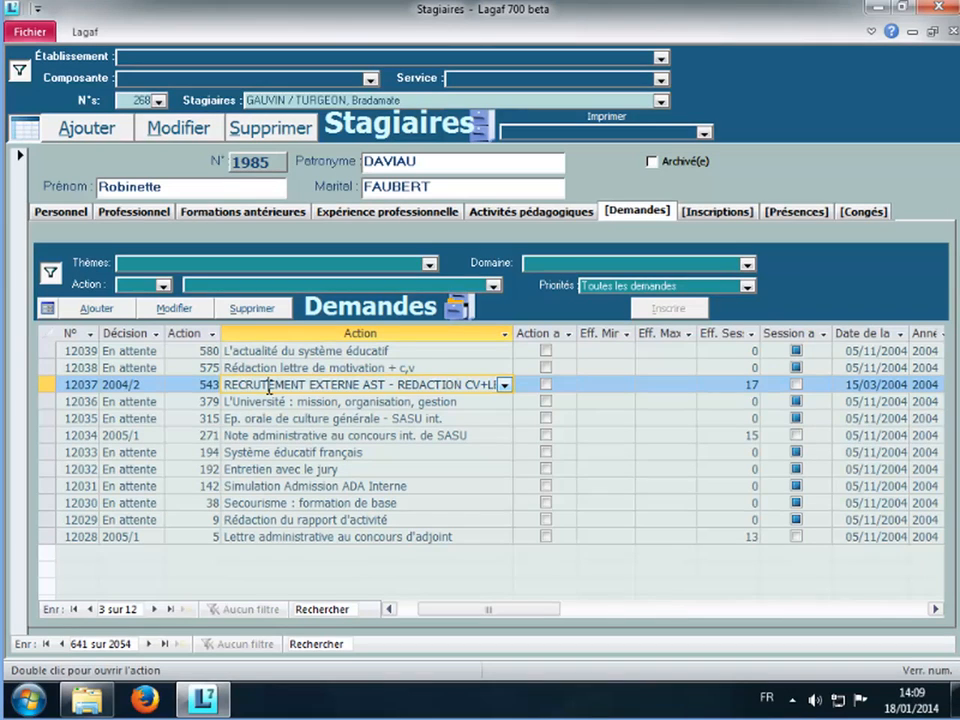
{"action": "double_click", "coordinate": [268, 386]}
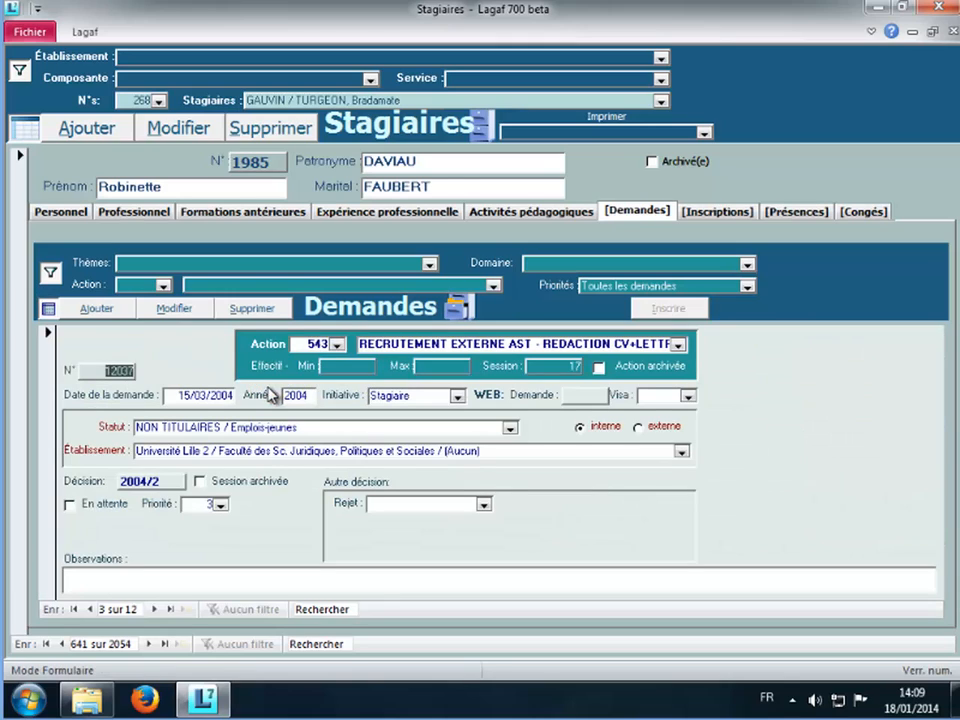
{"action": "left_click", "coordinate": [437, 345]}
{"action": "double_click", "coordinate": [440, 345]}
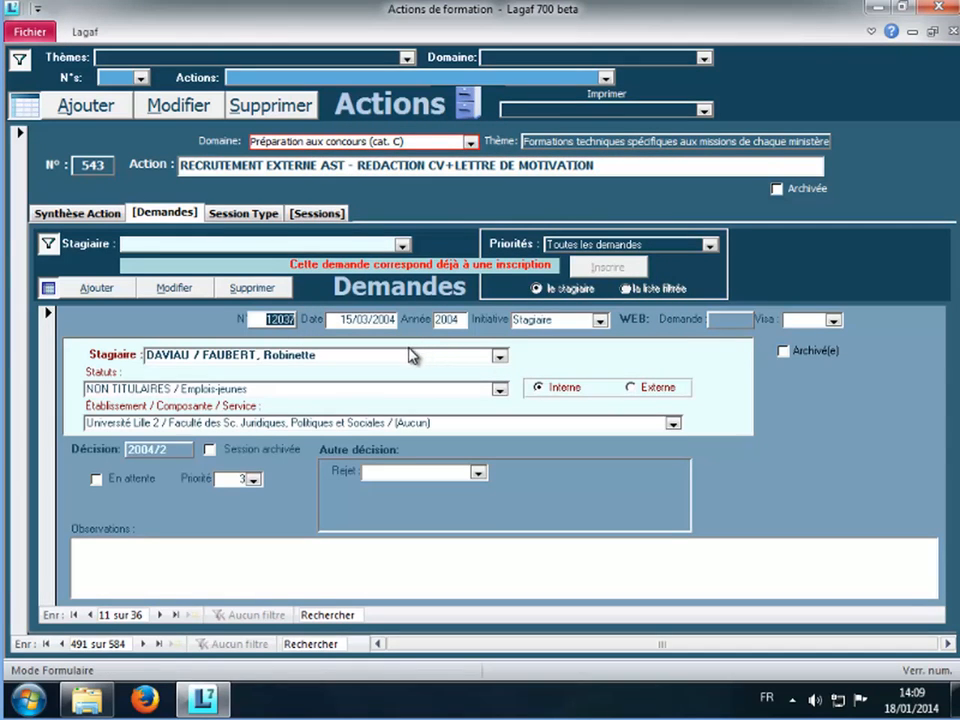
- Examine the action's number and title, and open the trainee's form from the linked request
{"action": "left_click", "coordinate": [236, 165]}
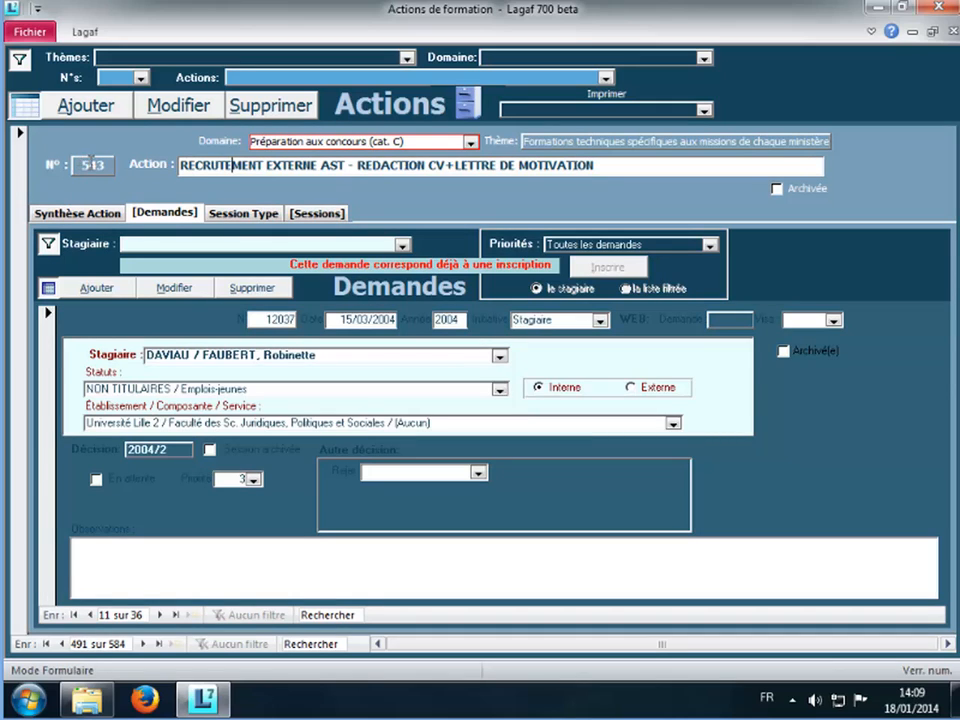
{"action": "left_click", "coordinate": [89, 165]}
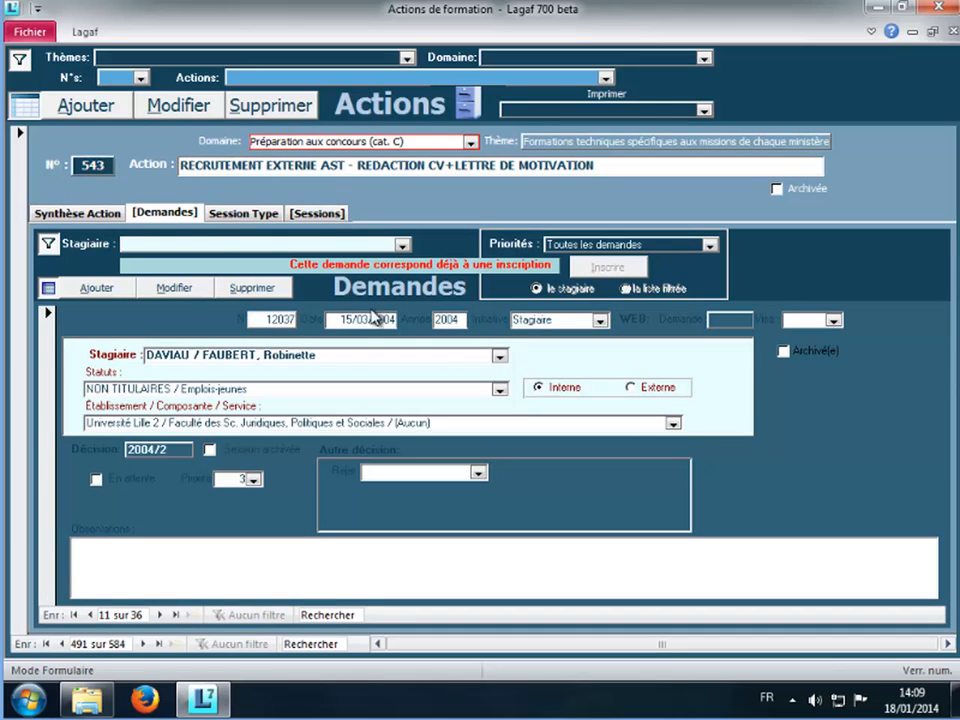
{"action": "left_click", "coordinate": [346, 355]}
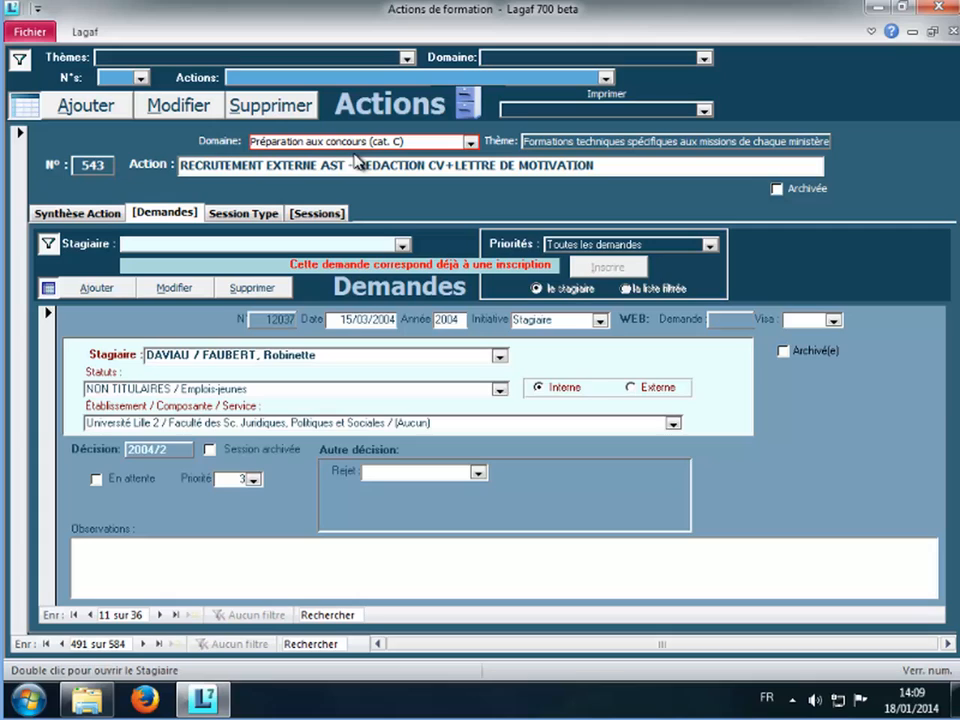
{"action": "left_click", "coordinate": [380, 166]}
{"action": "double_click", "coordinate": [380, 166]}
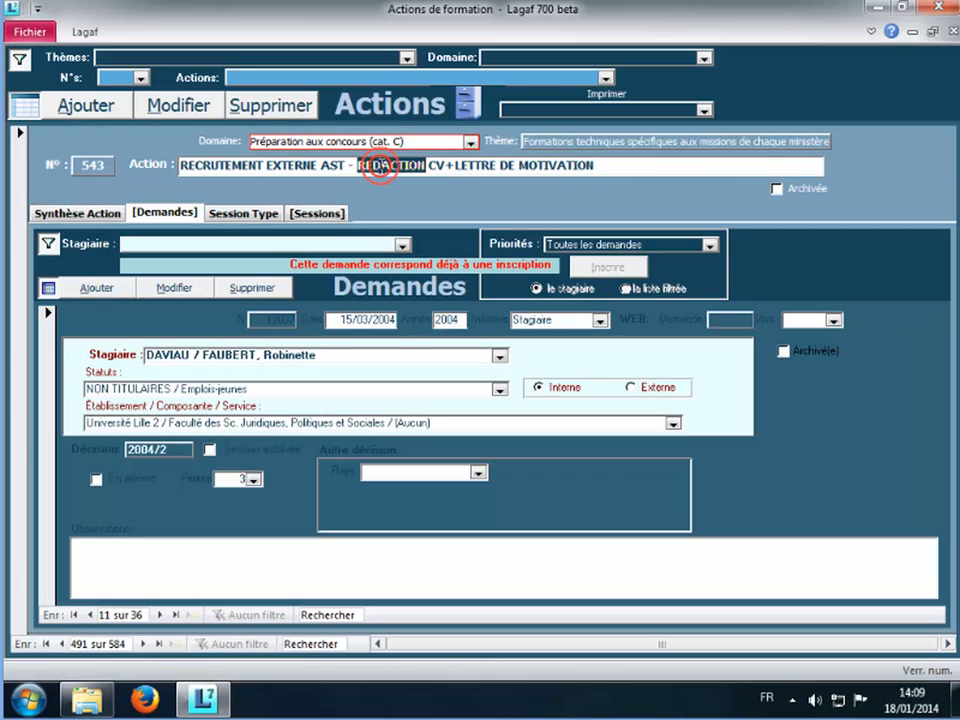
{"action": "left_click", "coordinate": [381, 166]}
{"action": "left_click_drag", "start_coordinate": [381, 166], "coordinate": [556, 166]}
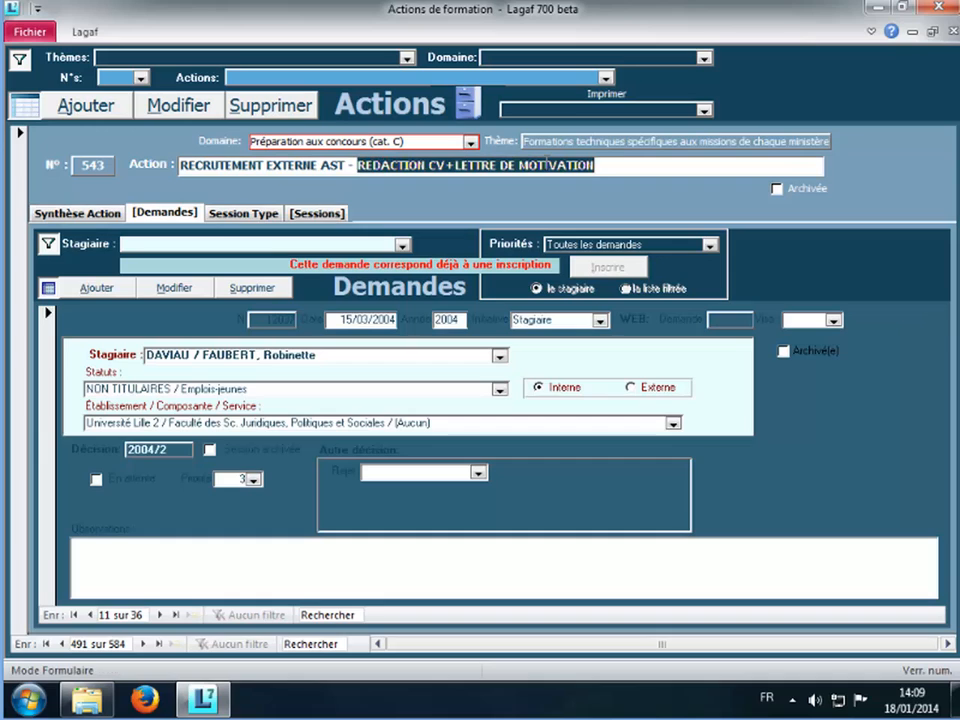
{"action": "left_click", "coordinate": [285, 354]}
{"action": "double_click", "coordinate": [285, 354]}
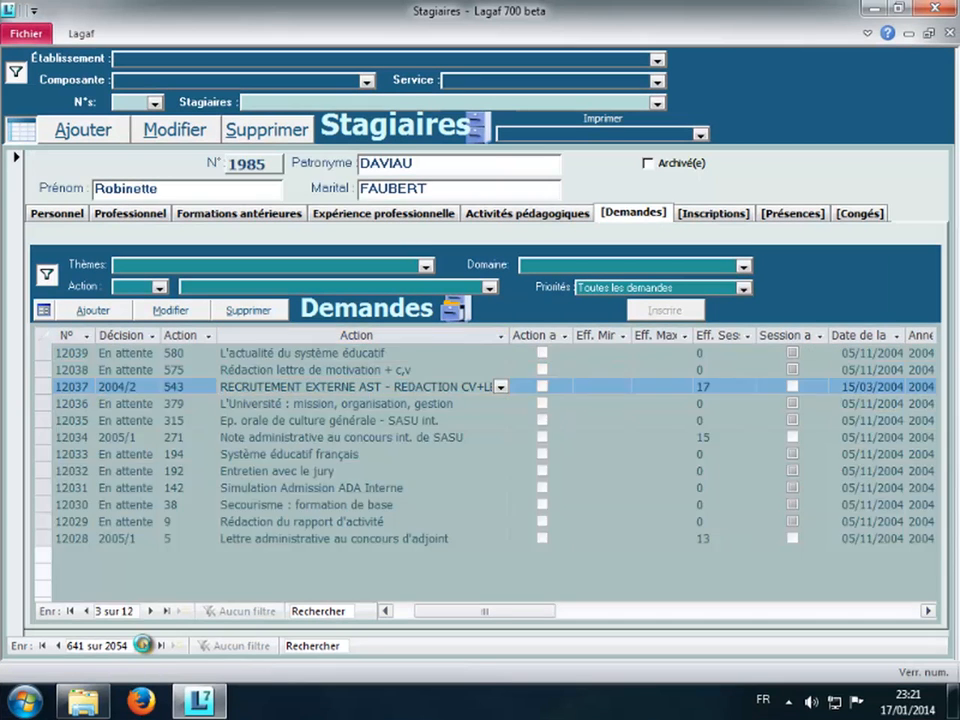
- Advance to trainee record 644 and open the details of its request "Utilisation des ressources du réseau"
{"action": "left_click", "coordinate": [146, 645]}
{"action": "left_click", "coordinate": [146, 645]}
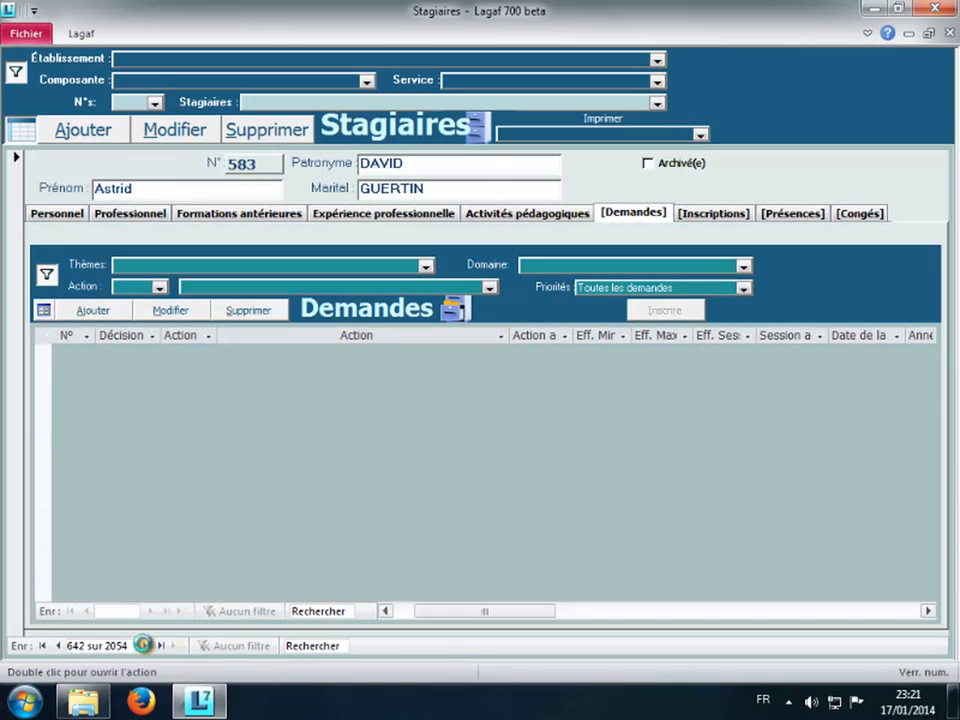
{"action": "left_click", "coordinate": [146, 645]}
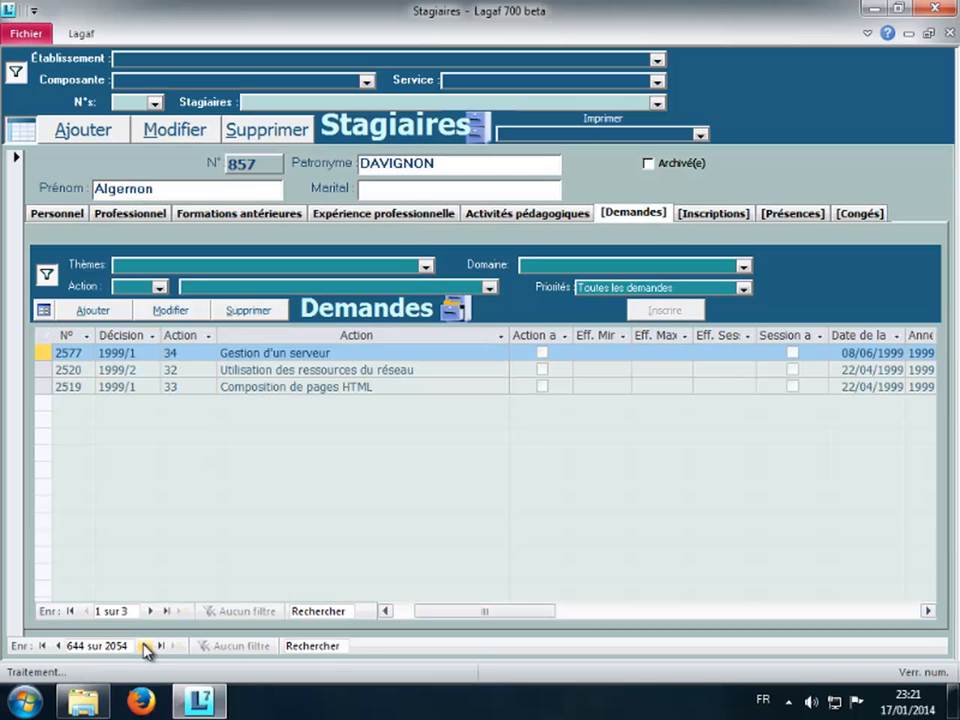
{"action": "left_click", "coordinate": [250, 370]}
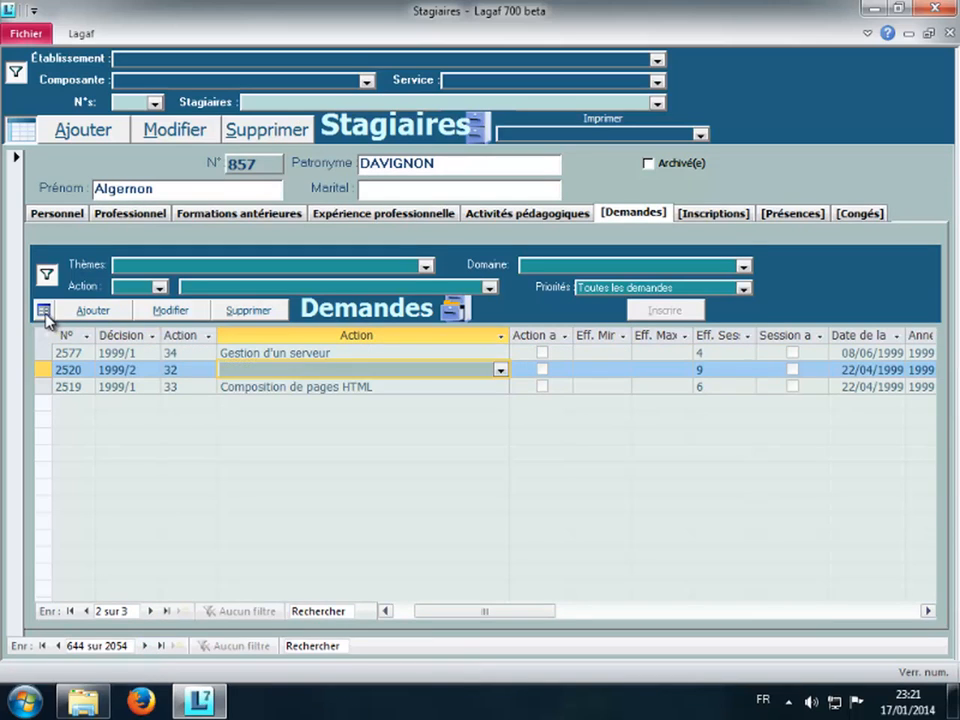
{"action": "left_click", "coordinate": [44, 311]}
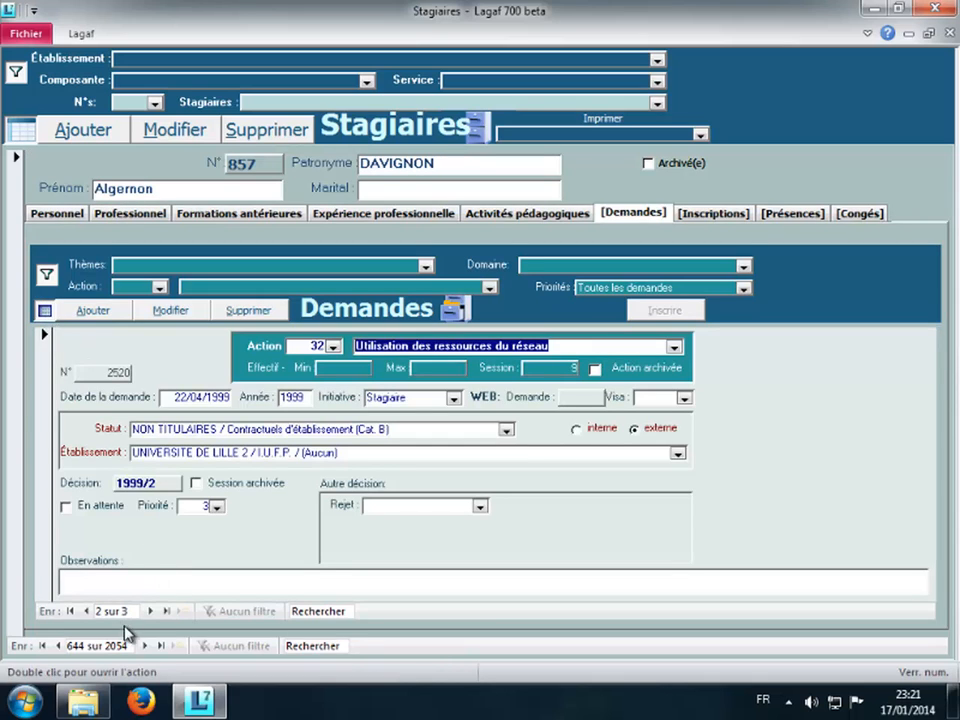
- Browse the requests in detail display up to trainee record 649, then switch them to the list and back to details
{"action": "left_click", "coordinate": [146, 645]}
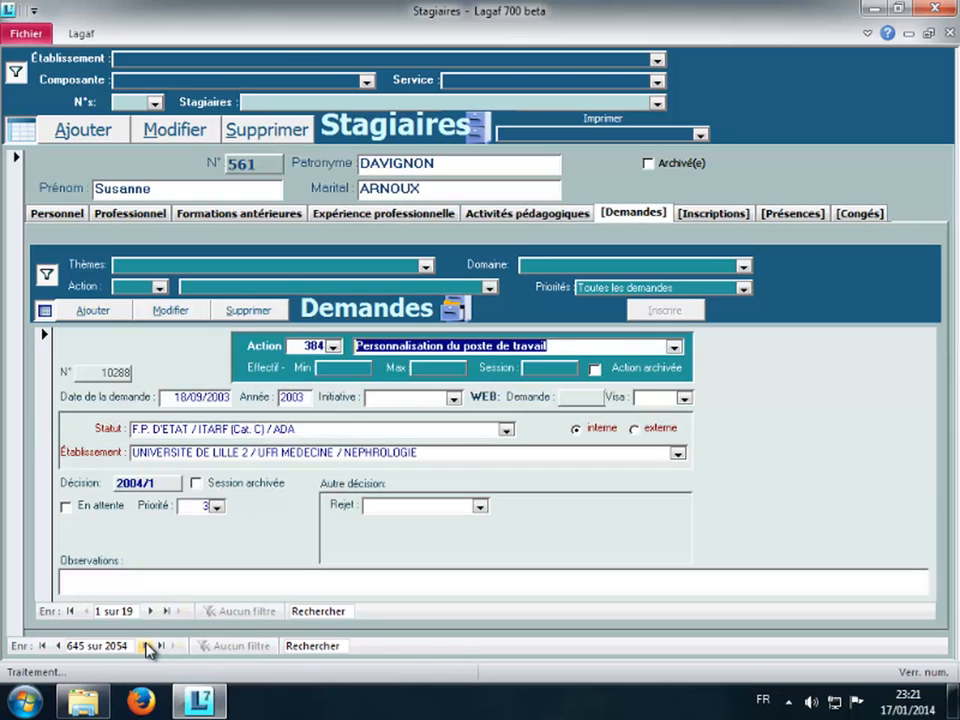
{"action": "left_click", "coordinate": [146, 645]}
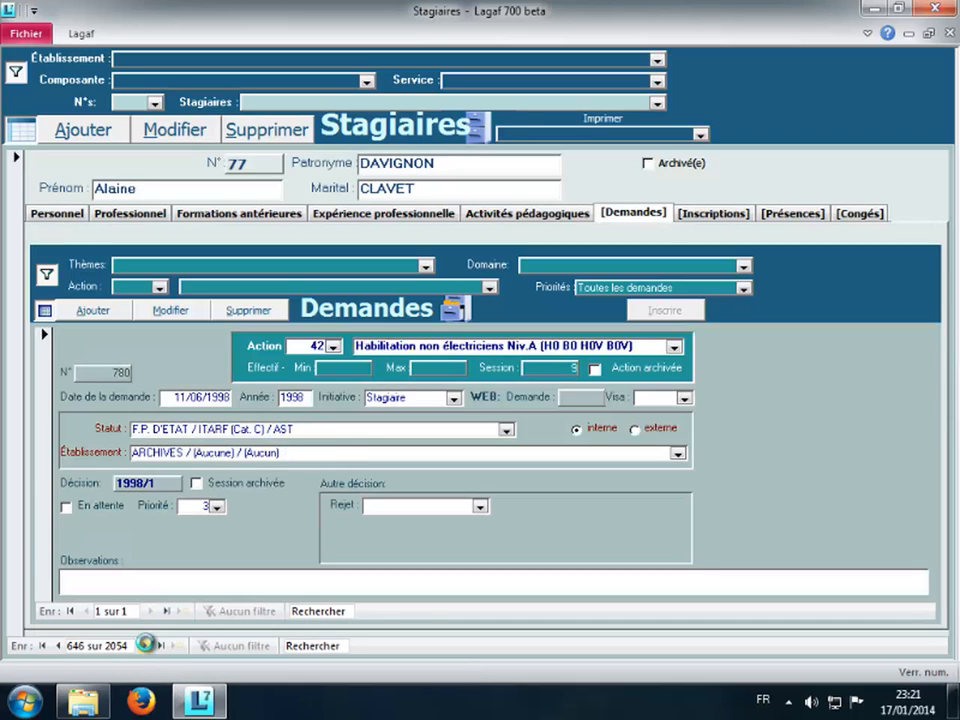
{"action": "left_click", "coordinate": [146, 645]}
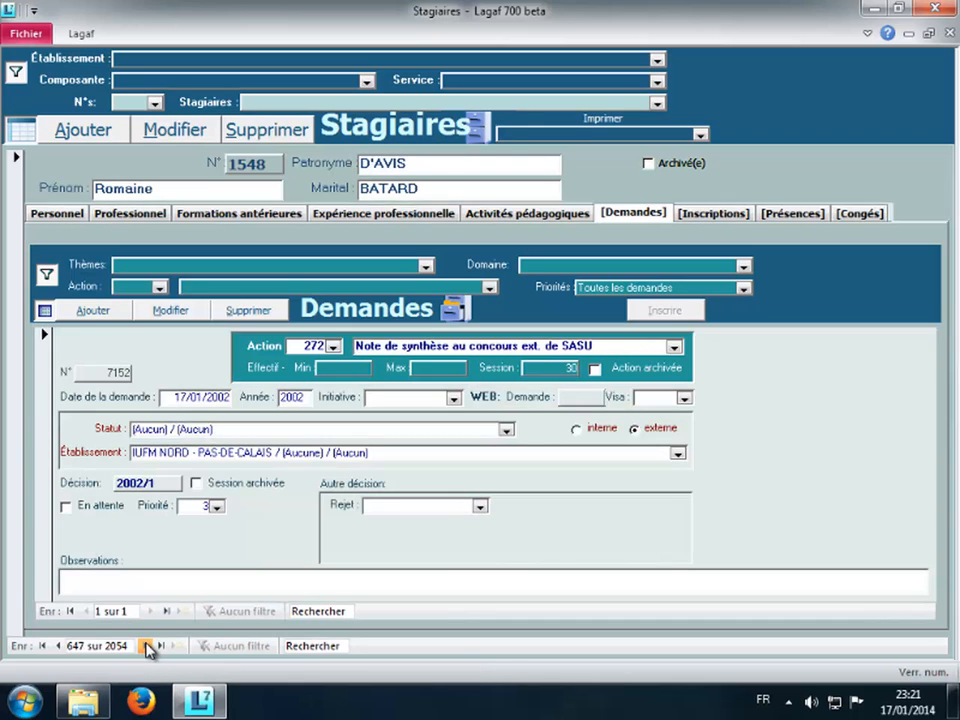
{"action": "left_click", "coordinate": [146, 645]}
{"action": "left_click", "coordinate": [146, 645]}
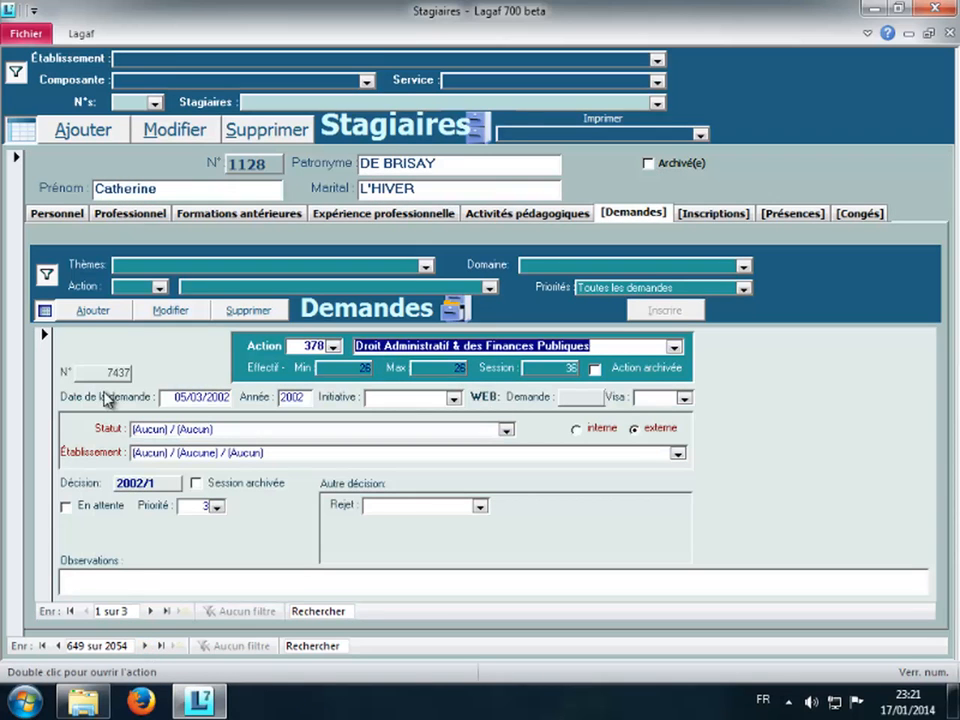
{"action": "left_click", "coordinate": [44, 312]}
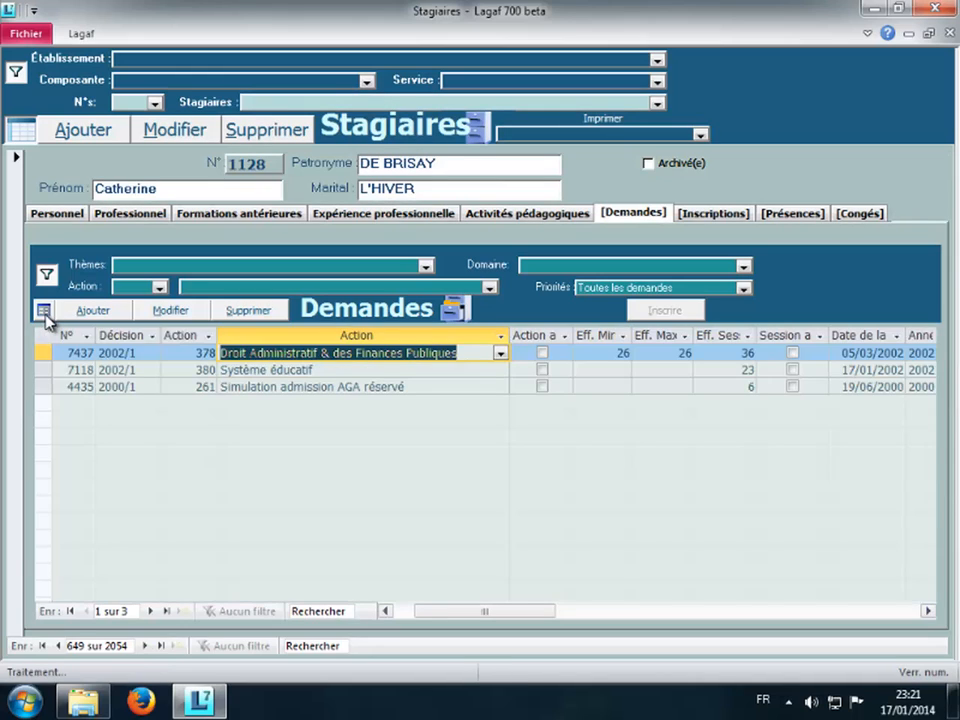
{"action": "left_click", "coordinate": [44, 312]}
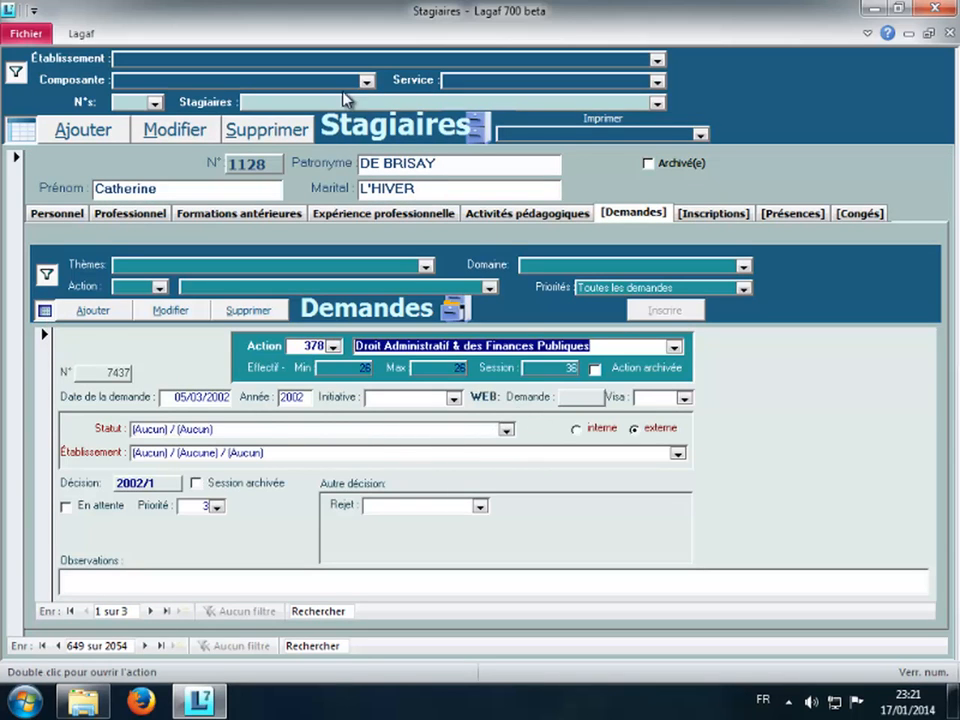
- Set the view options so that new tab contents display "toujours en liste (vue feuille de données)"
{"action": "left_click", "coordinate": [82, 33]}
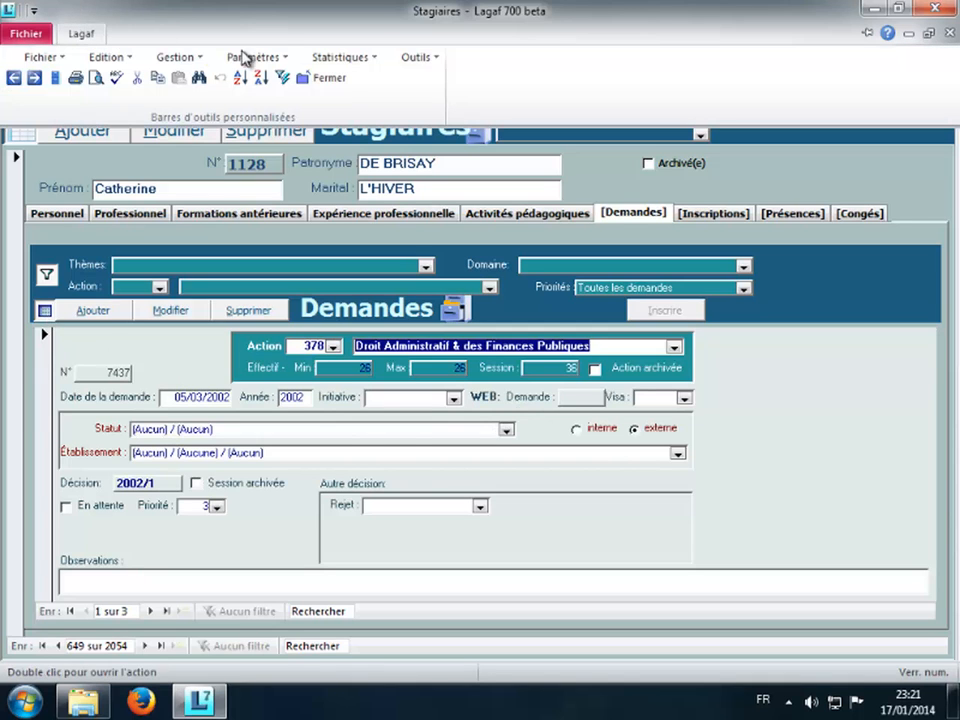
{"action": "left_click", "coordinate": [420, 58]}
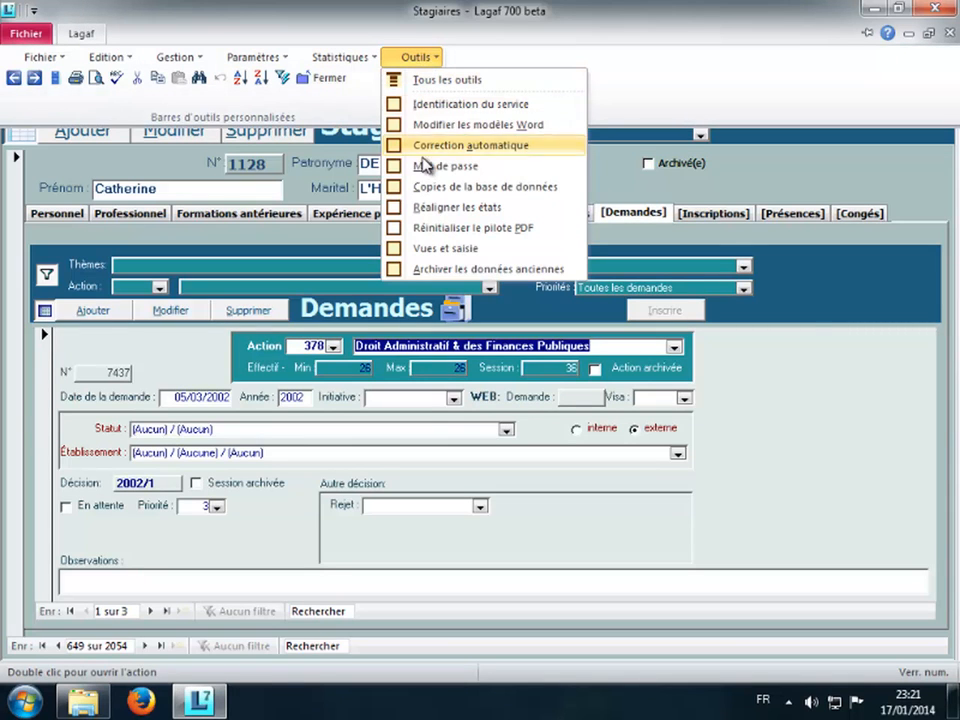
{"action": "left_click", "coordinate": [422, 249]}
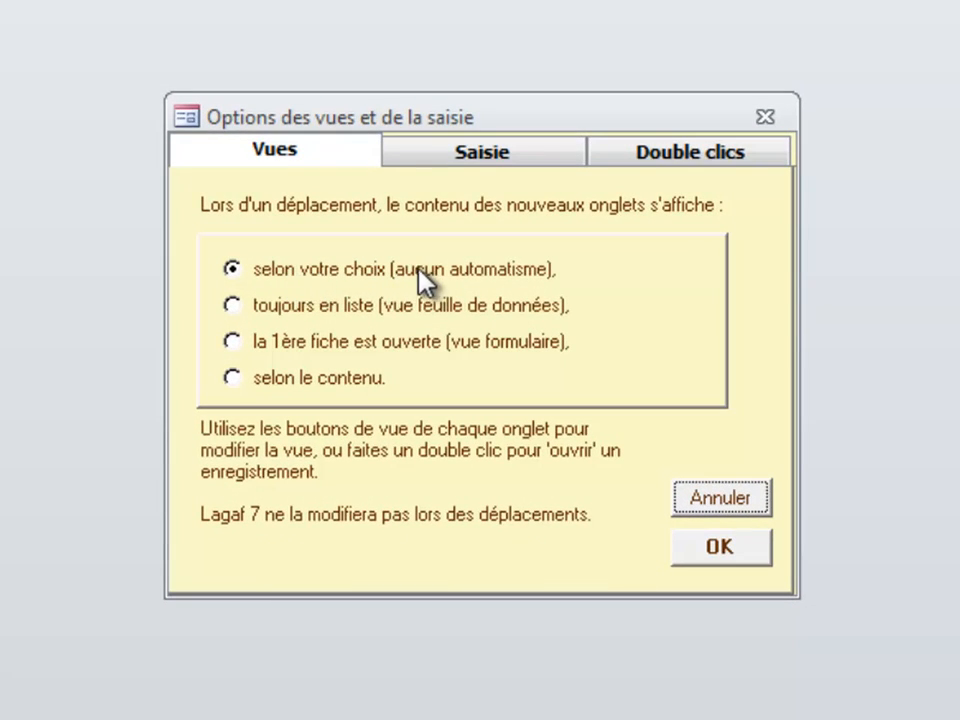
{"action": "left_click", "coordinate": [256, 310]}
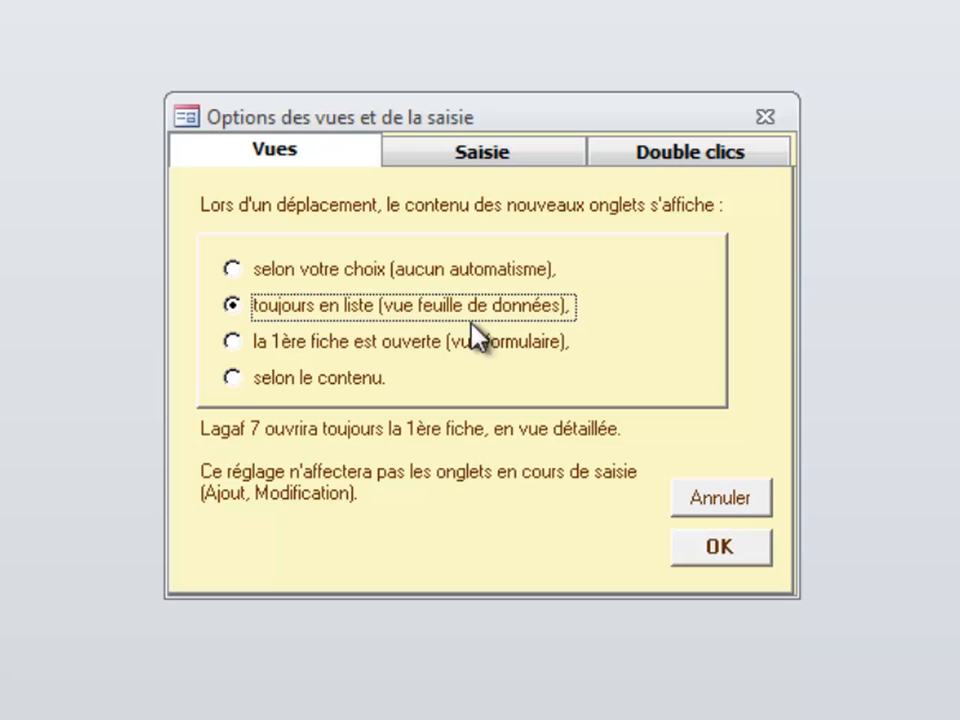
{"action": "left_click", "coordinate": [716, 552]}
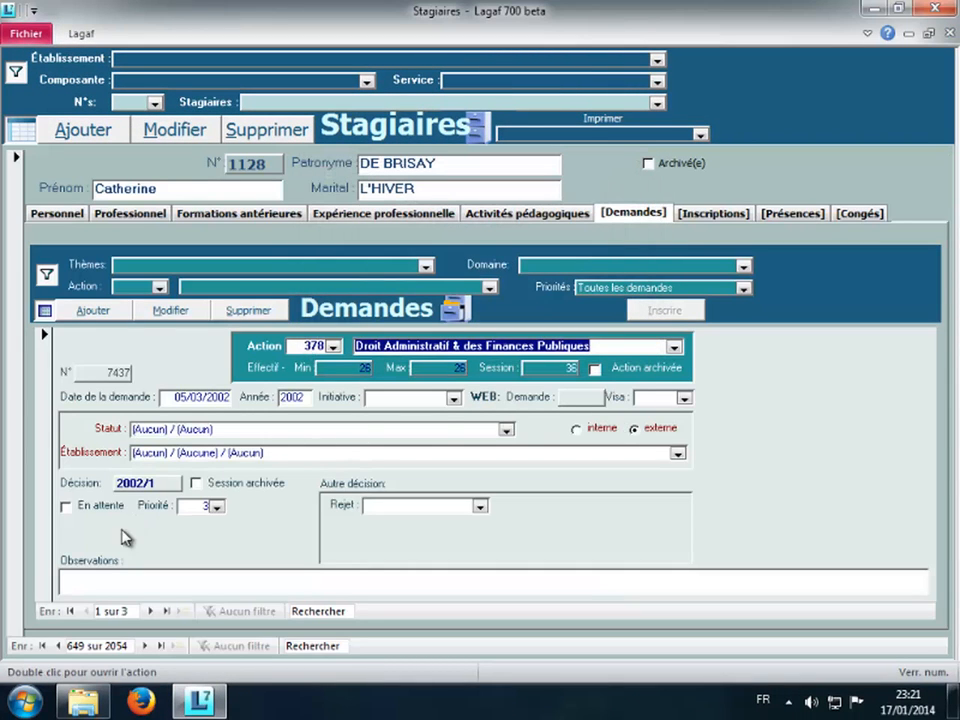
- Browse forward through the trainees' requests to trainee record 652
{"action": "left_click", "coordinate": [144, 645]}
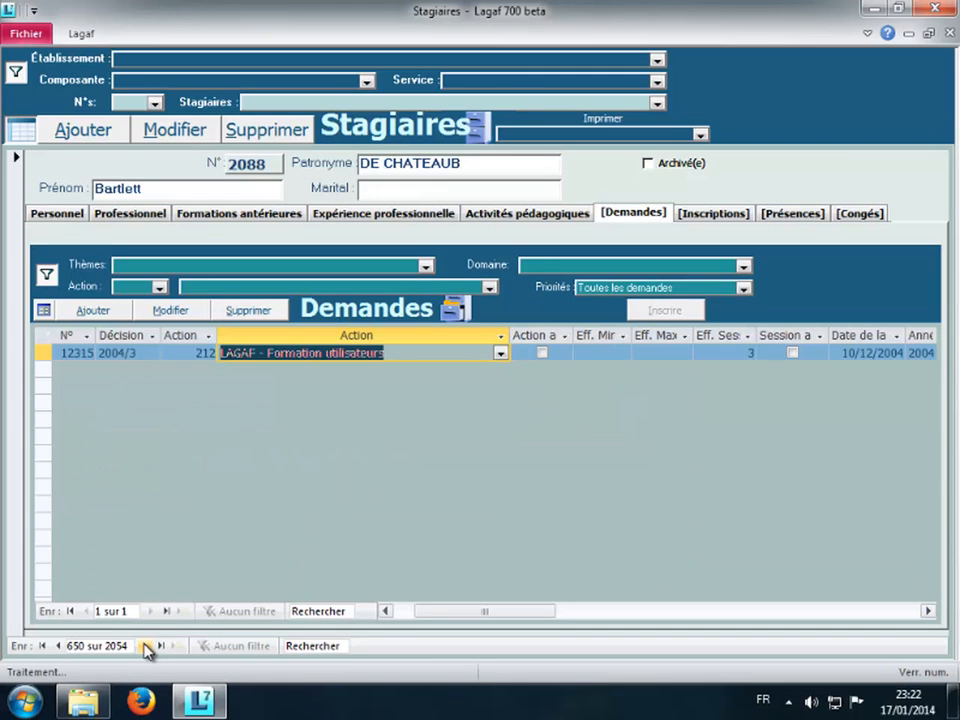
{"action": "left_click", "coordinate": [145, 646]}
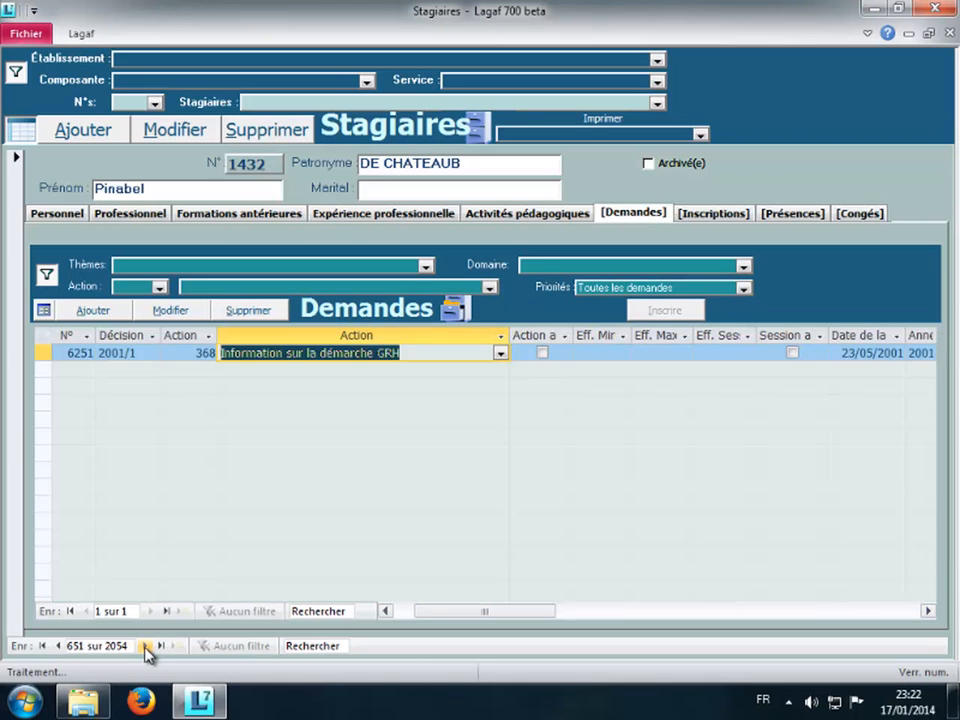
{"action": "left_click", "coordinate": [145, 646]}
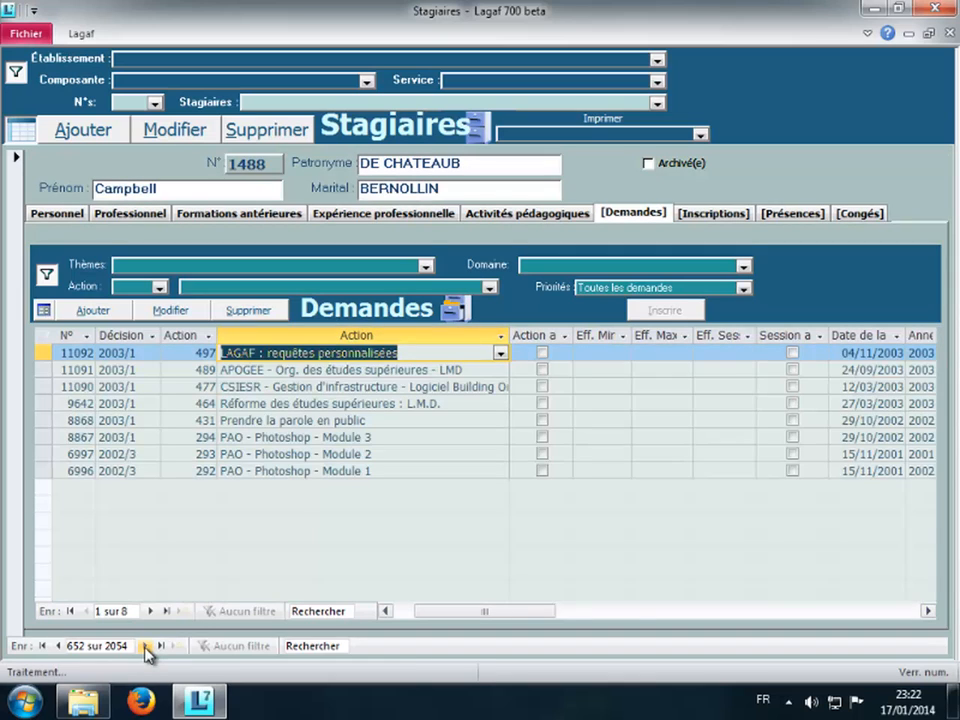
- Open the details of the request "Prendre la parole en public" and move on to trainee record 654
{"action": "left_click", "coordinate": [249, 421]}
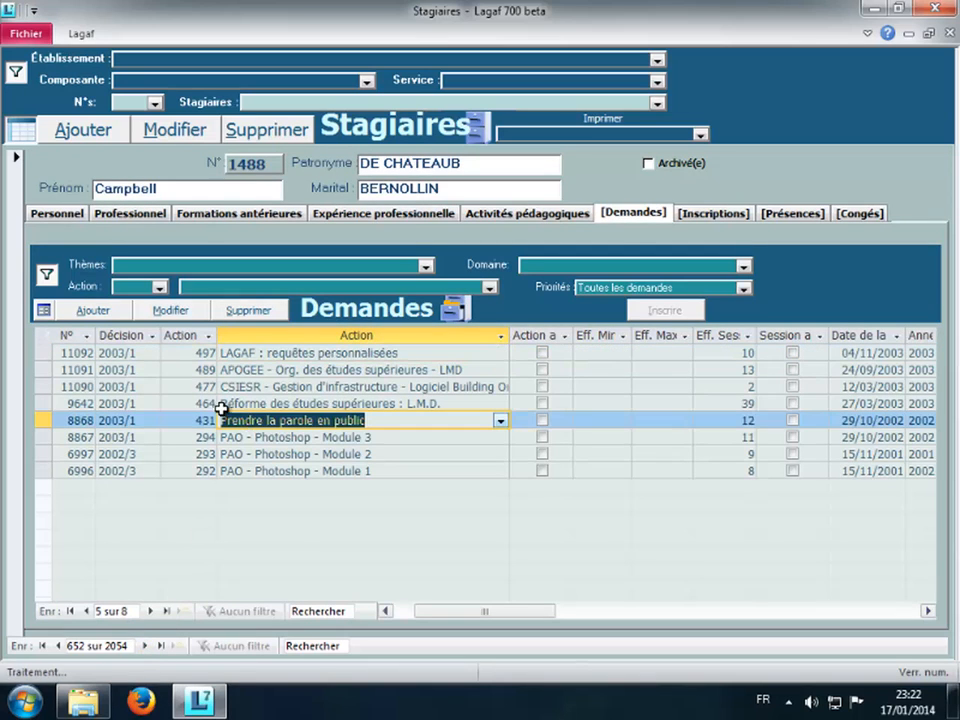
{"action": "left_click", "coordinate": [45, 311]}
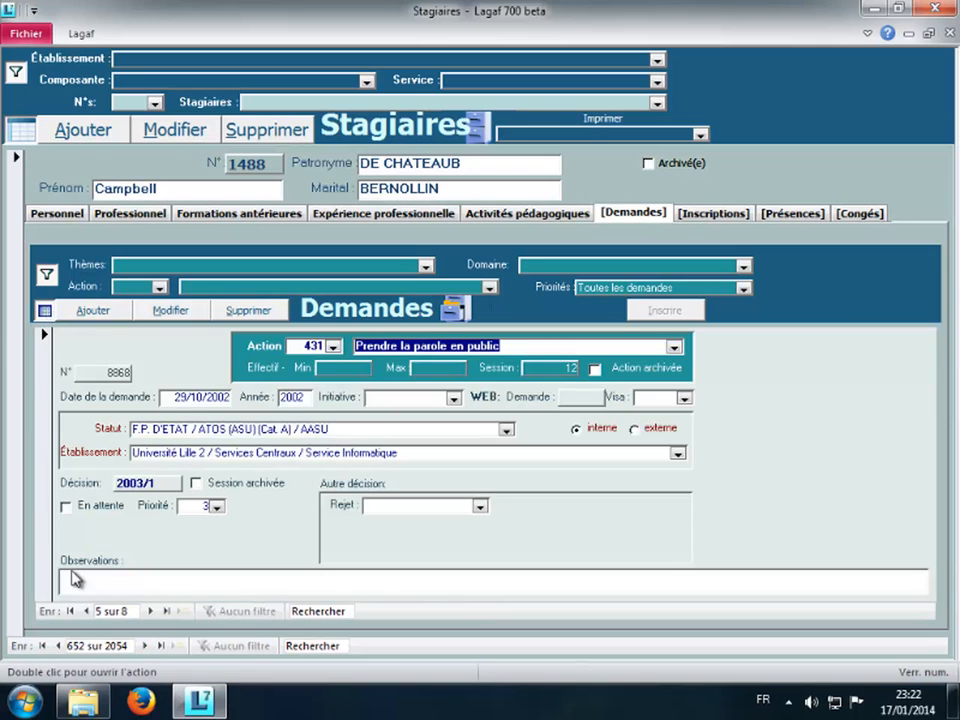
{"action": "left_click", "coordinate": [145, 647]}
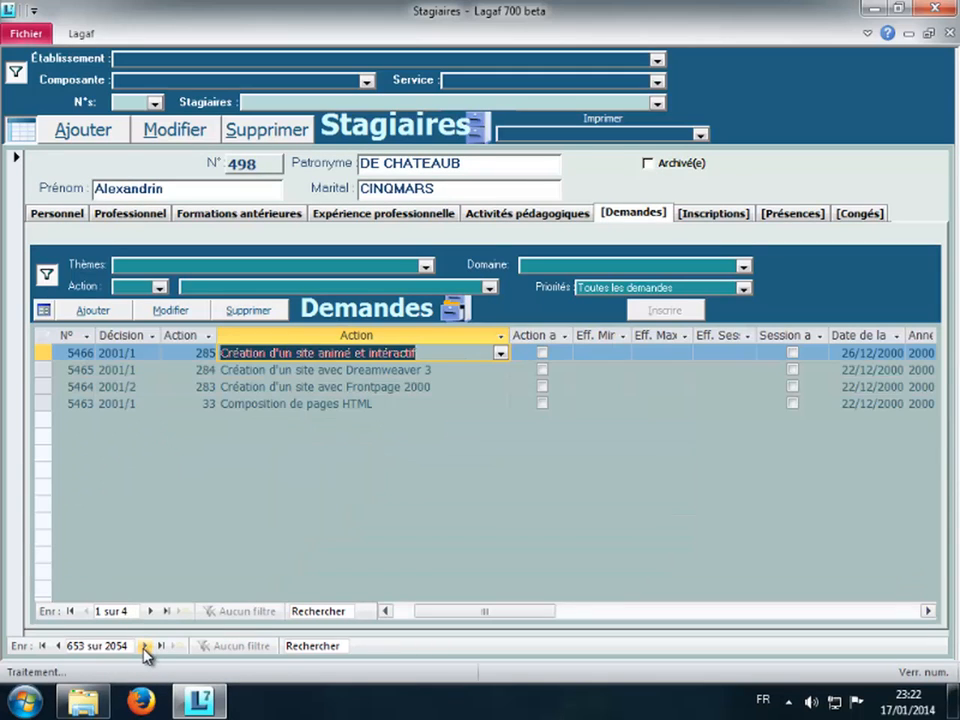
{"action": "left_click", "coordinate": [145, 647]}
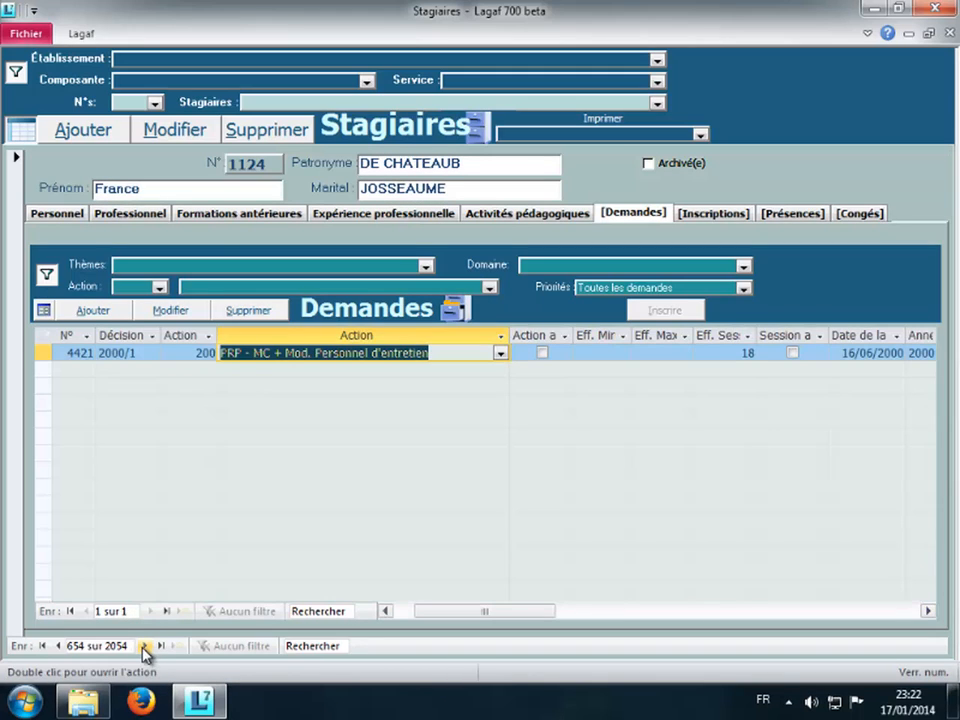
- Set the view options to display tab contents "selon le contenu" and advance to trainee record 656
{"action": "left_click", "coordinate": [91, 35]}
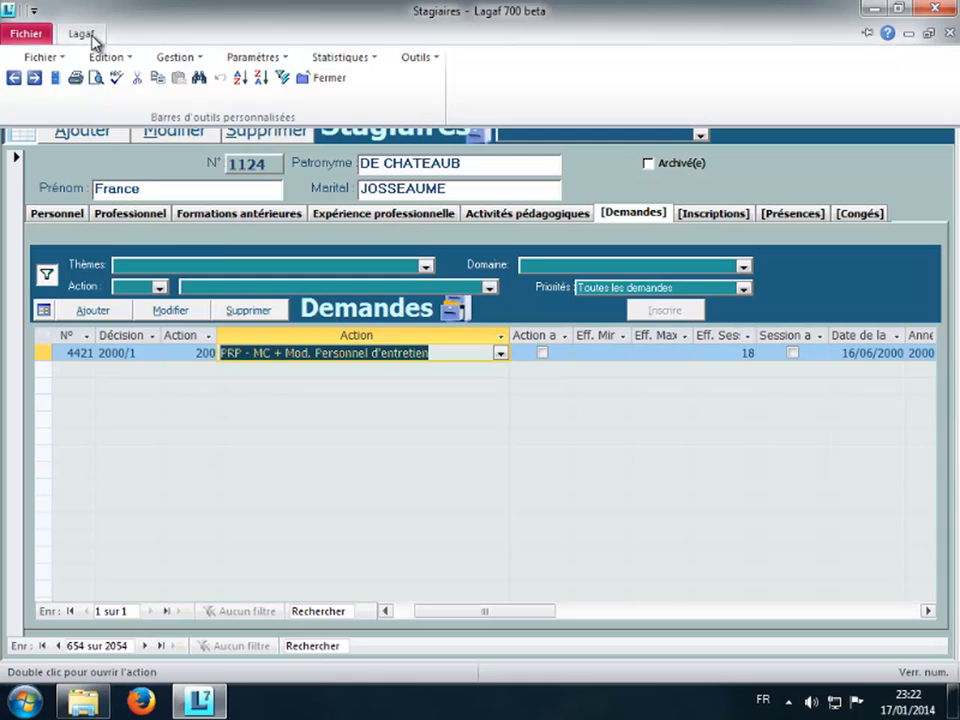
{"action": "left_click", "coordinate": [419, 60]}
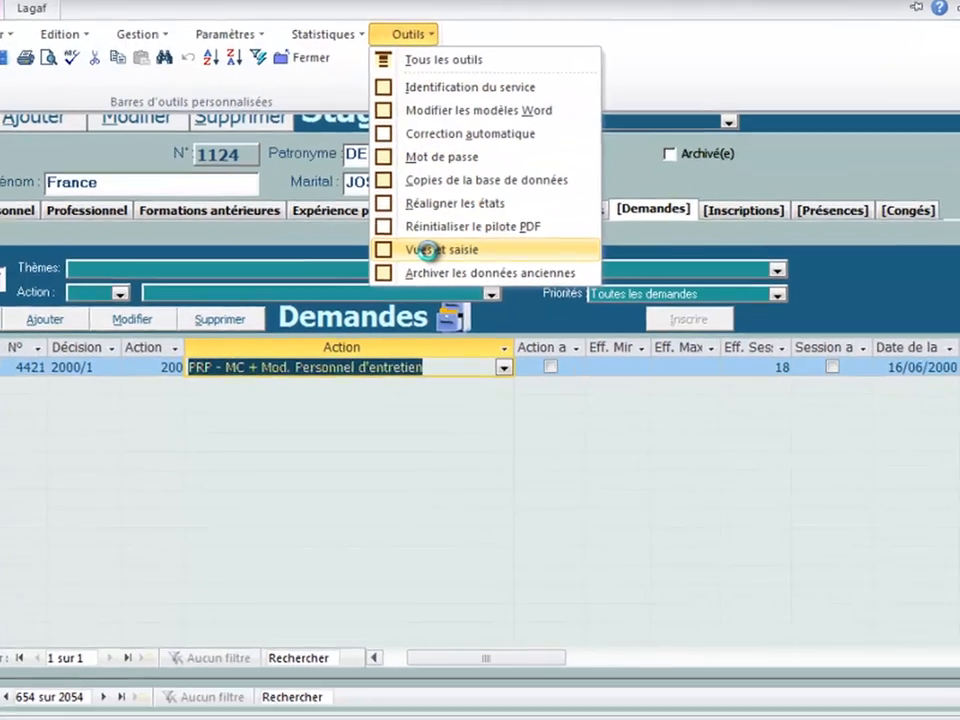
{"action": "left_click", "coordinate": [446, 248]}
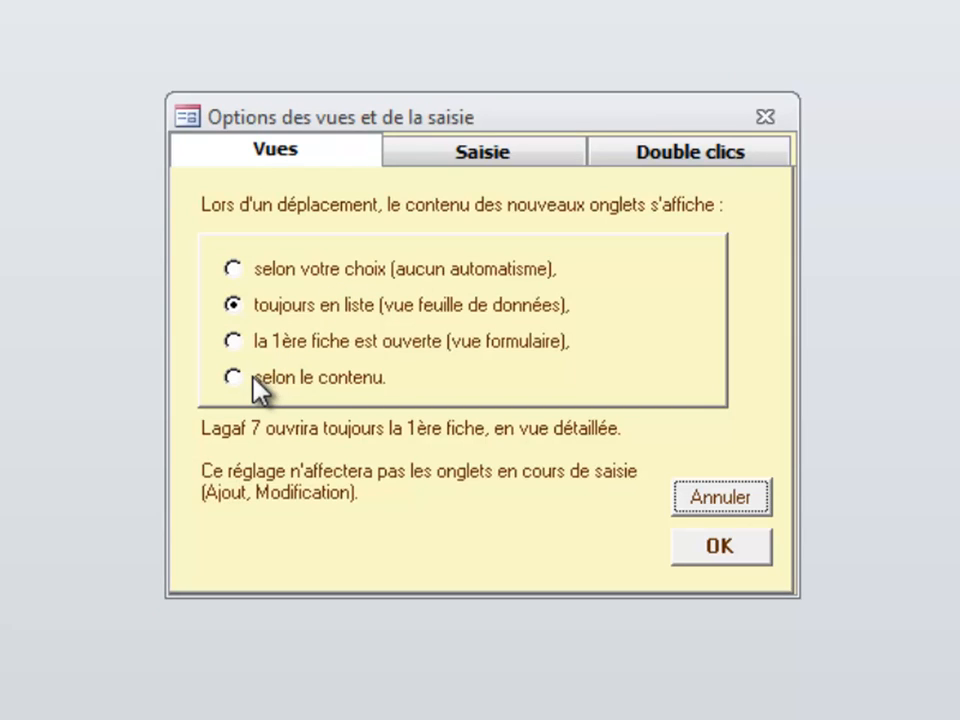
{"action": "left_click", "coordinate": [254, 378]}
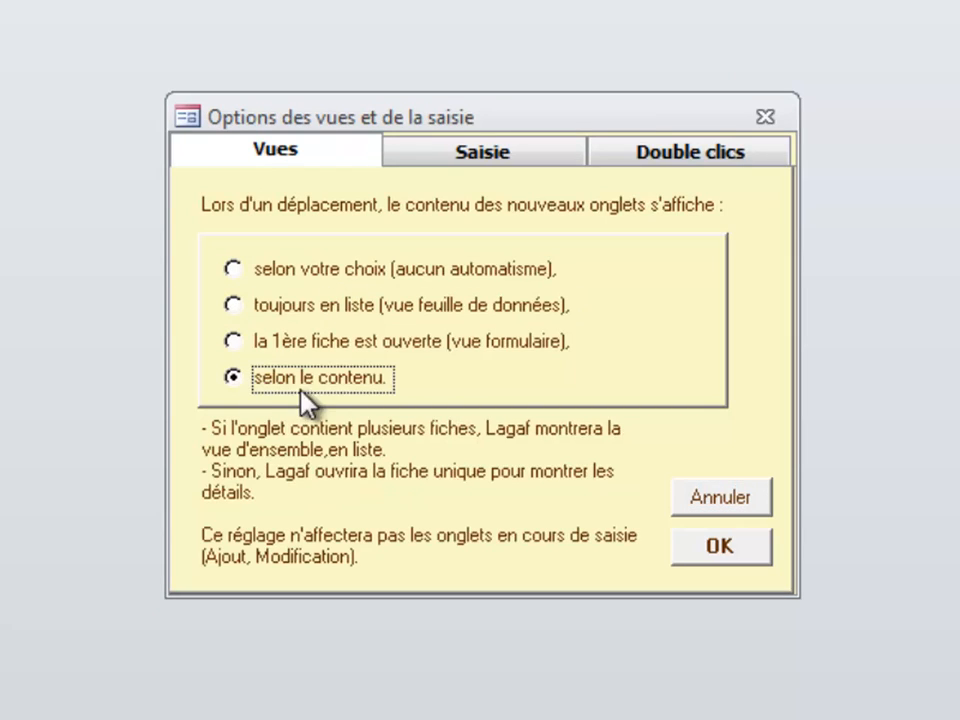
{"action": "left_click", "coordinate": [735, 545]}
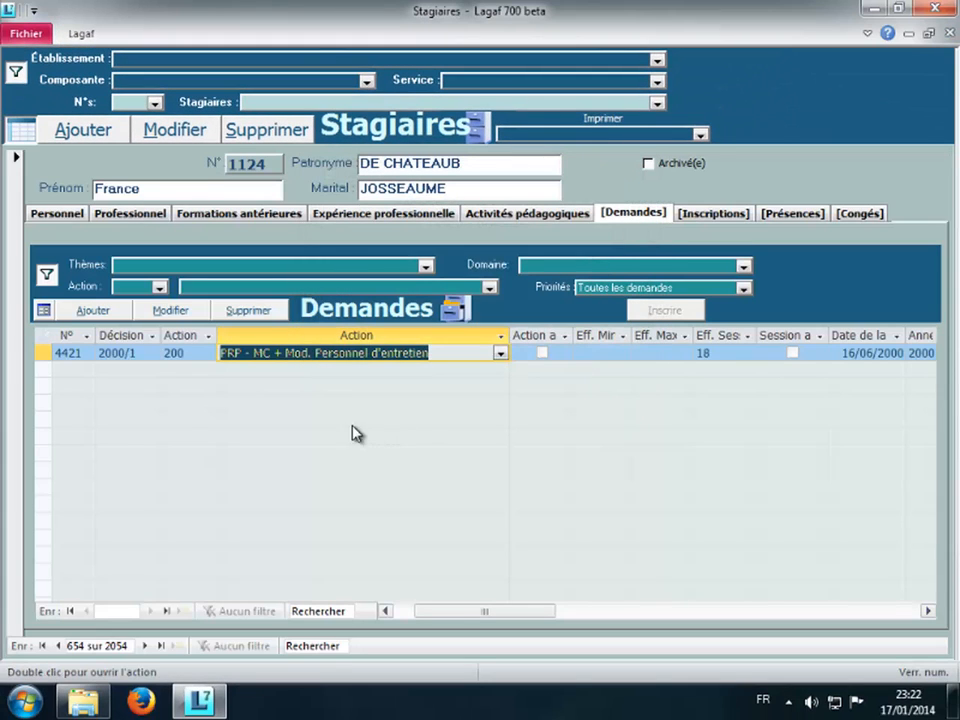
{"action": "left_click", "coordinate": [146, 646]}
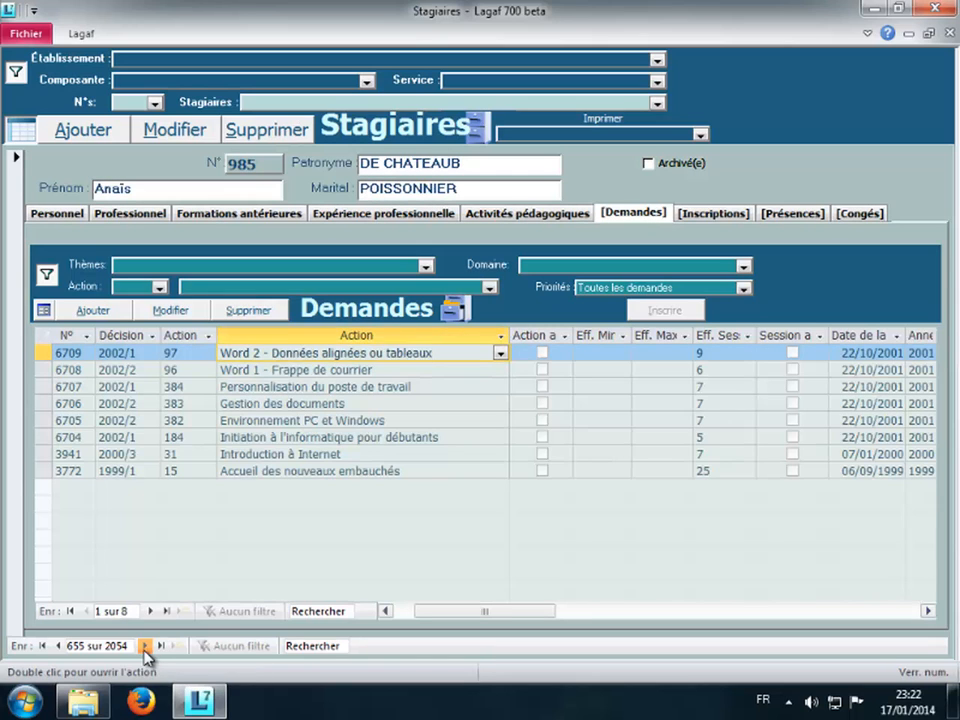
{"action": "left_click", "coordinate": [146, 646]}
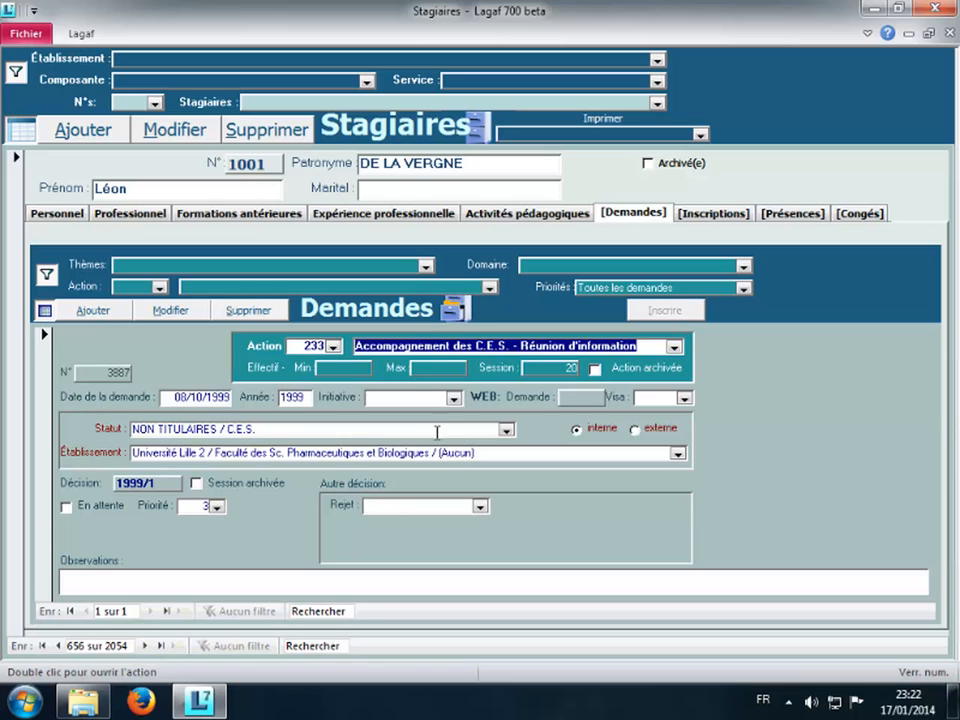
- Quit Lagaf and decline compacting and backing up the database
{"action": "left_click", "coordinate": [86, 35]}
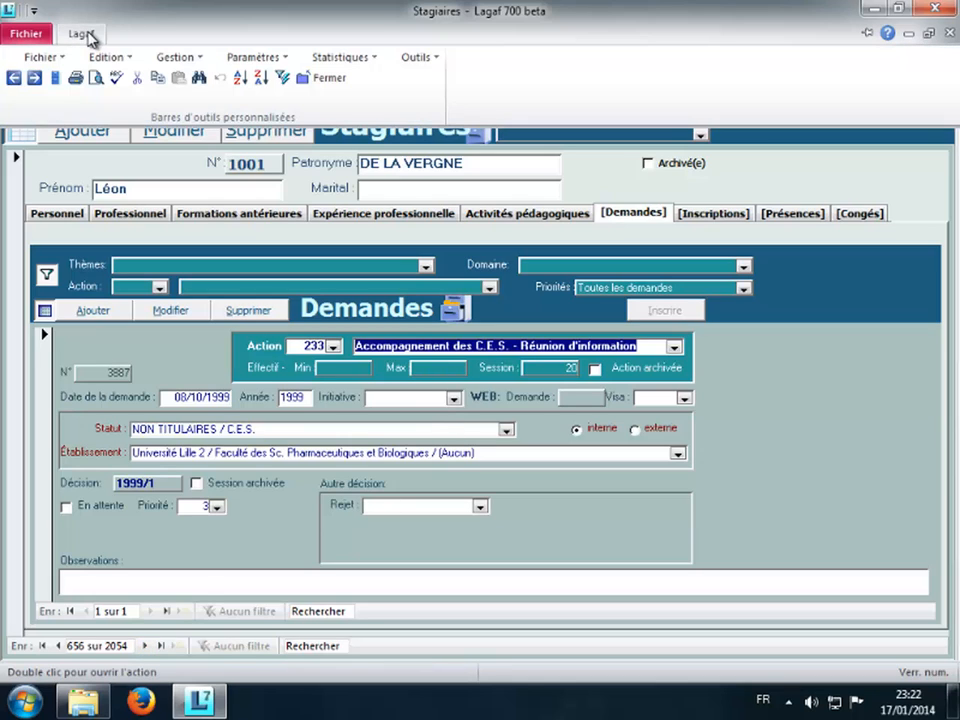
{"action": "left_click", "coordinate": [32, 57]}
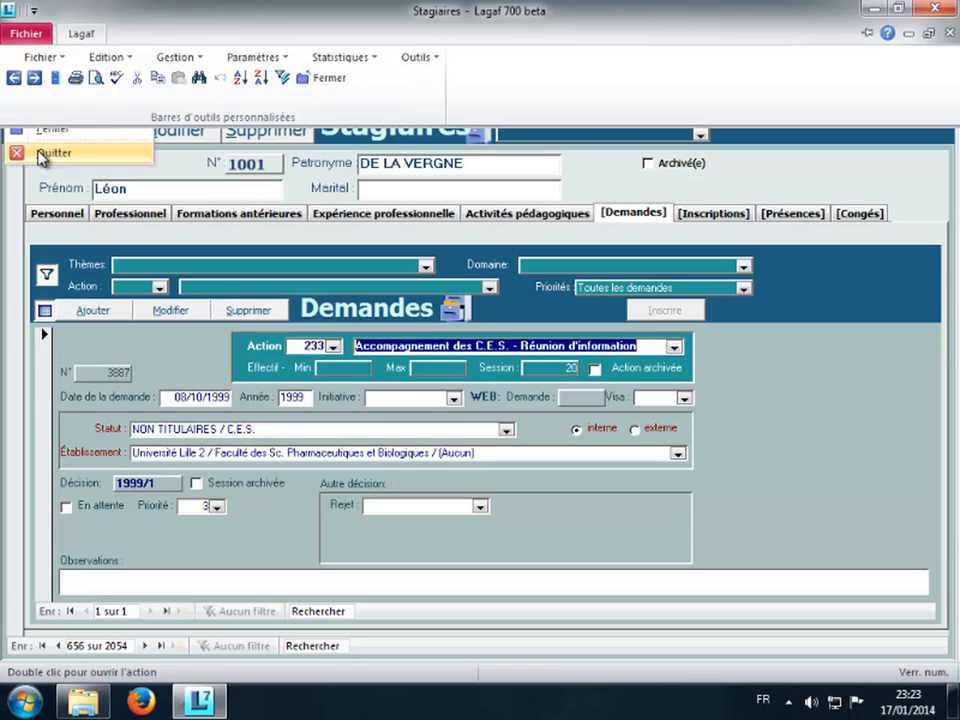
{"action": "left_click", "coordinate": [42, 155]}
{"action": "left_click", "coordinate": [442, 408]}
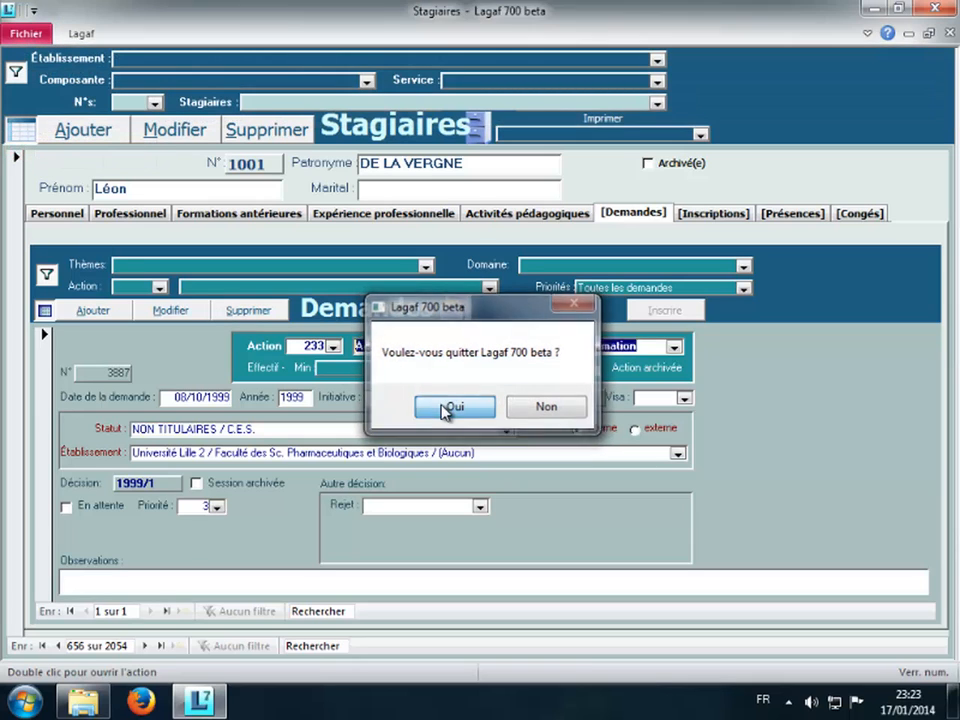
{"action": "left_click", "coordinate": [538, 366]}
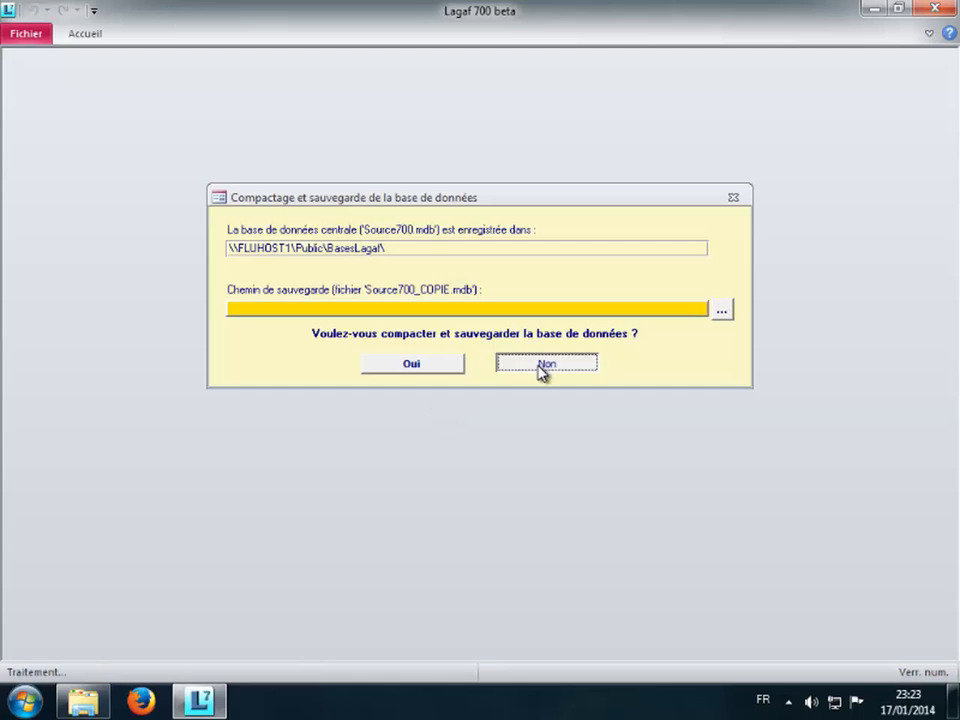